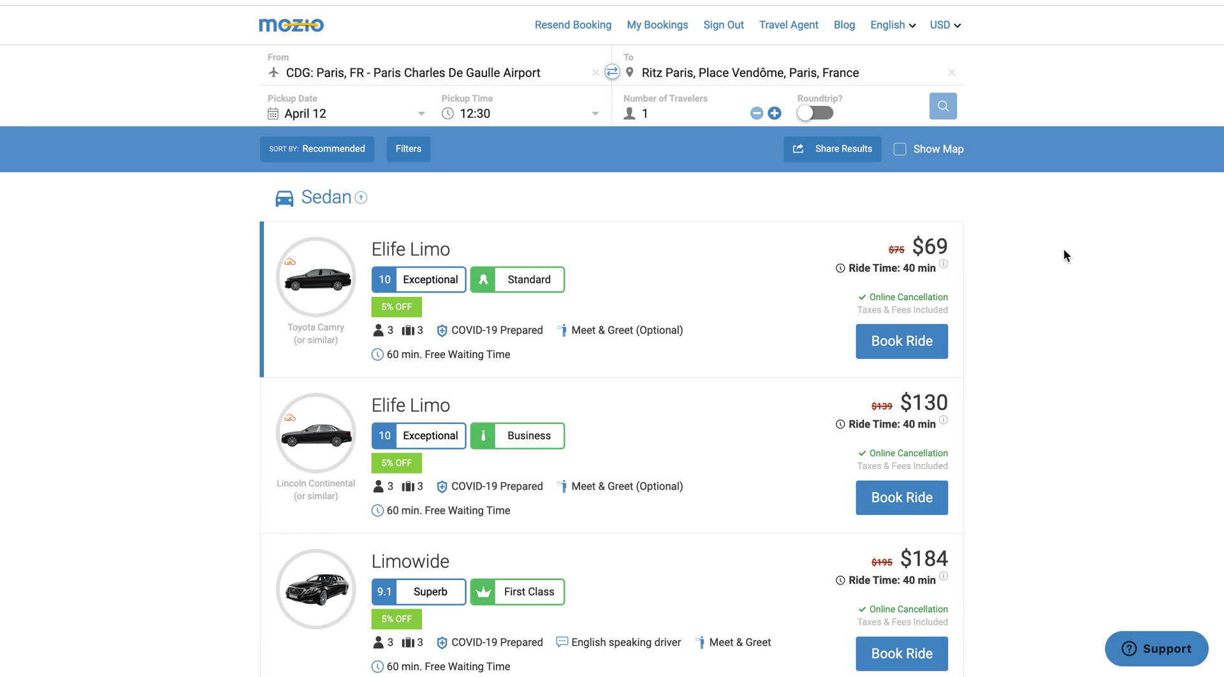
# Book the $576 Zoomigo Limo (Mercedes S Classe) and scroll to the Traveler Profiles & Contact form
pyautogui.scroll(-10, 1029, 294)
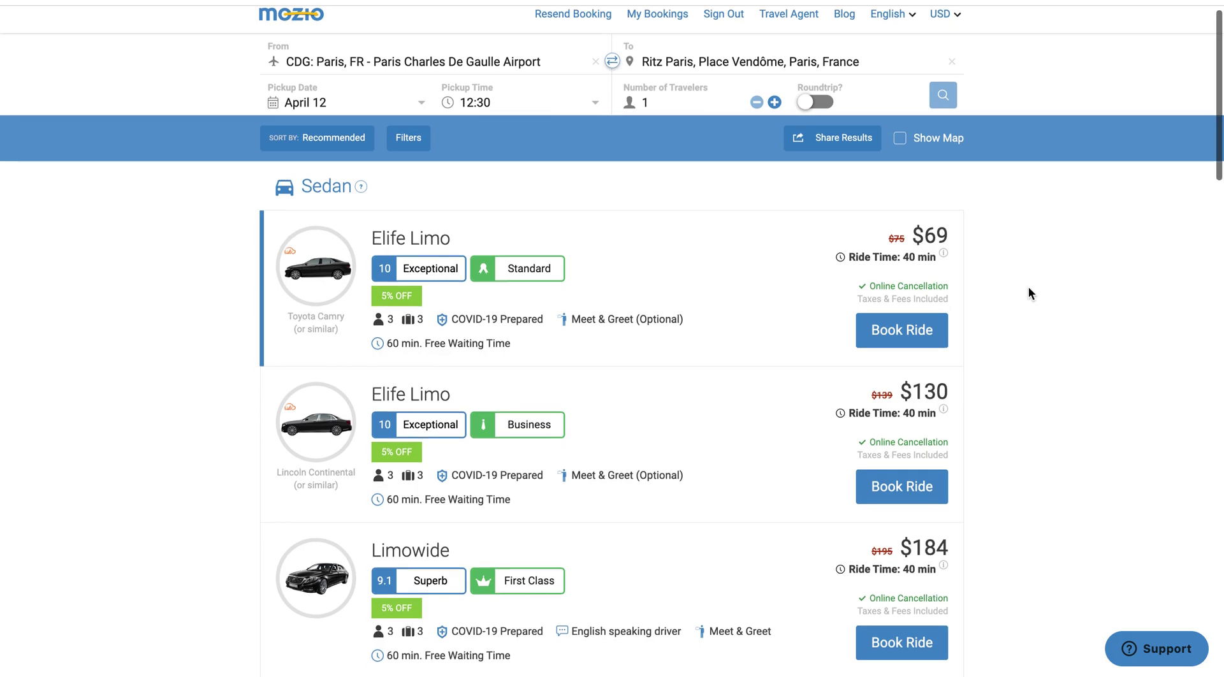
pyautogui.scroll(-15, 1028, 293)
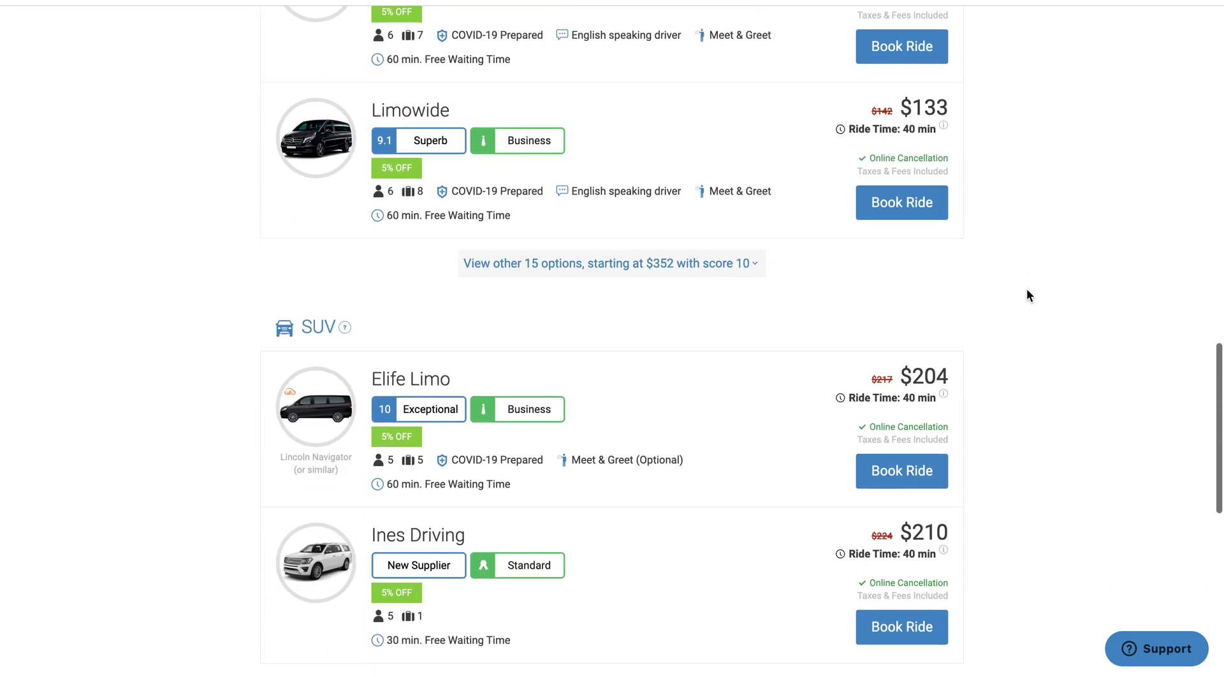
pyautogui.click(886, 470)
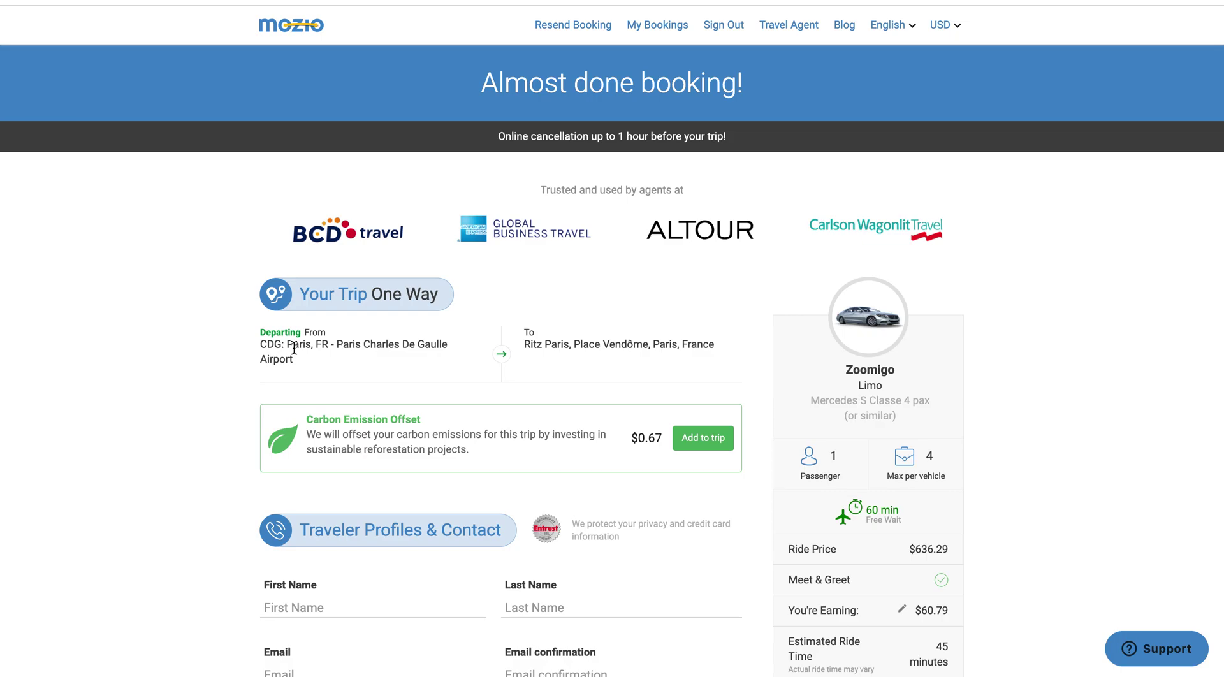
pyautogui.scroll(-1, 295, 348)
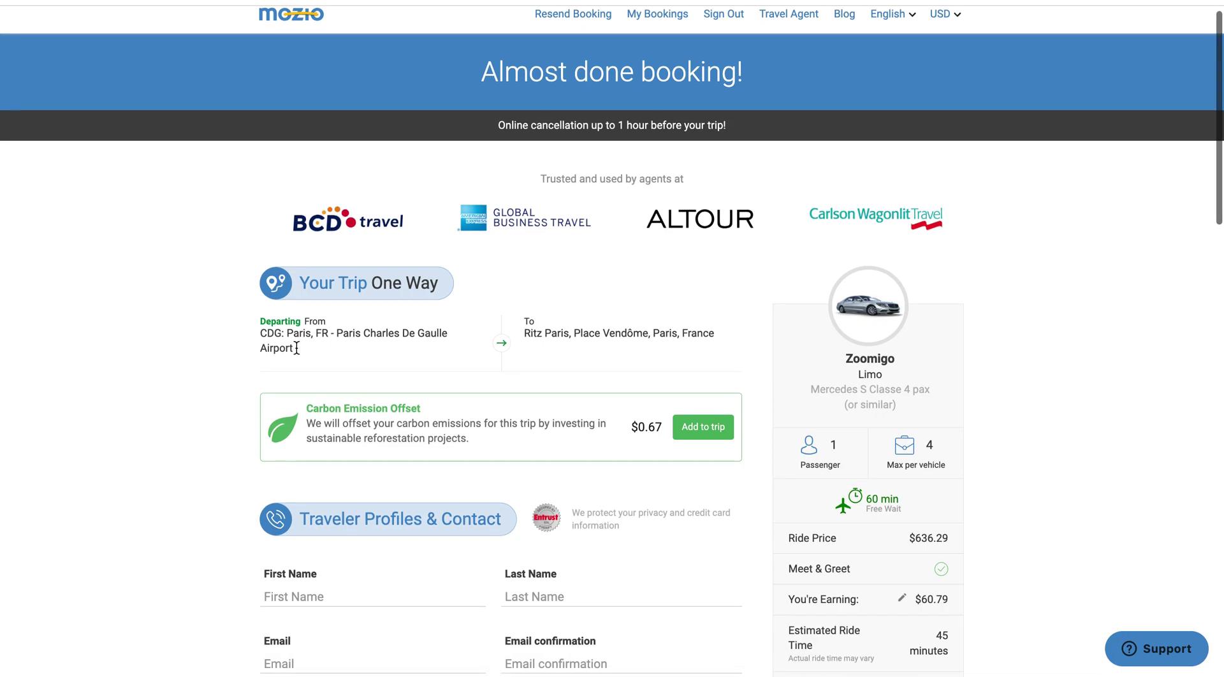
pyautogui.scroll(-2, 296, 352)
pyautogui.scroll(-5, 296, 348)
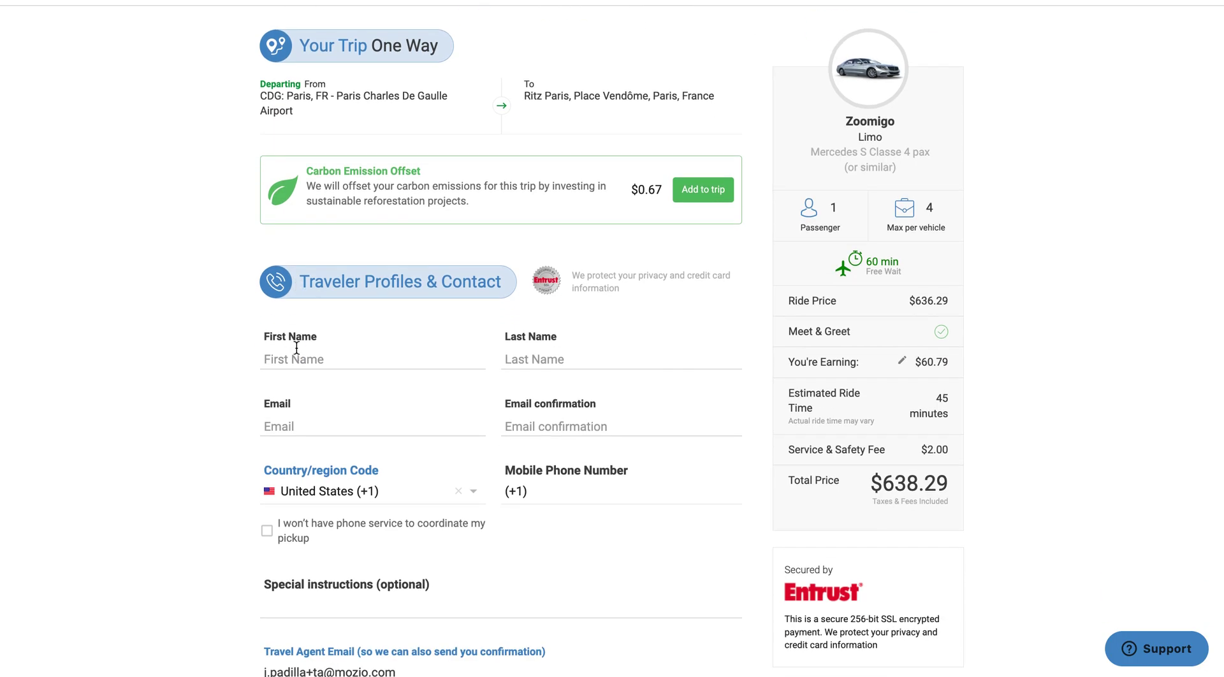
pyautogui.scroll(-2, 297, 345)
# Enter the traveler's first and last name and paste their e-mail into both e-mail fields
pyautogui.click(305, 307)
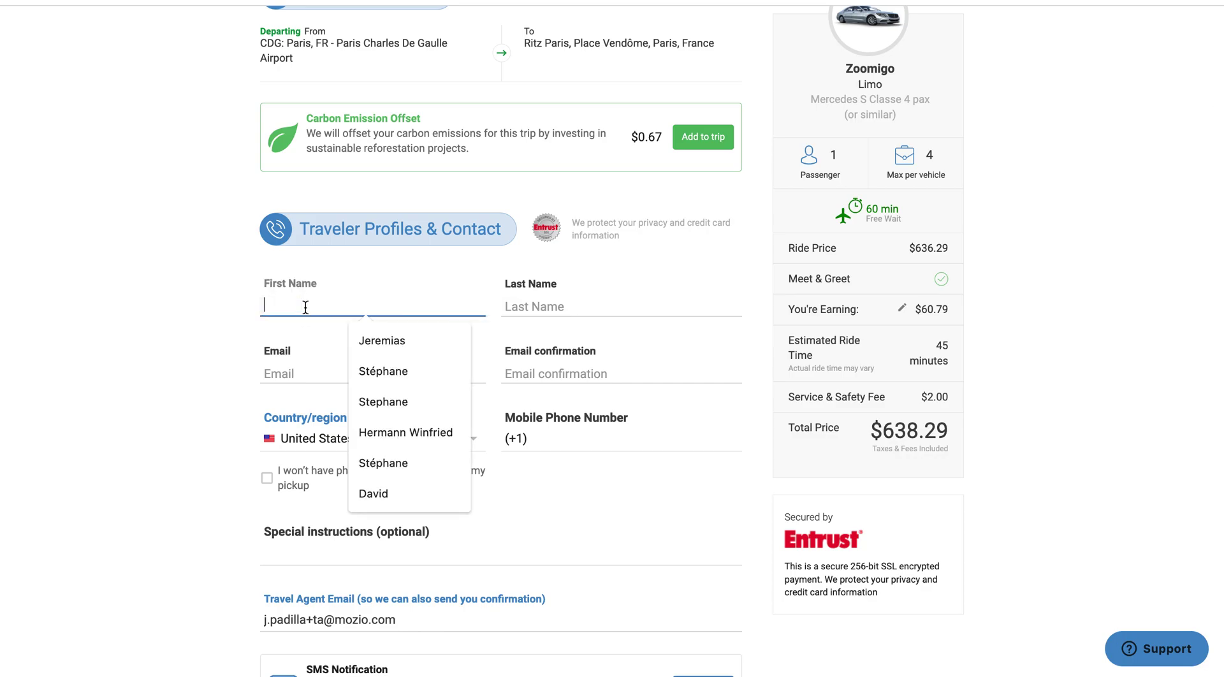
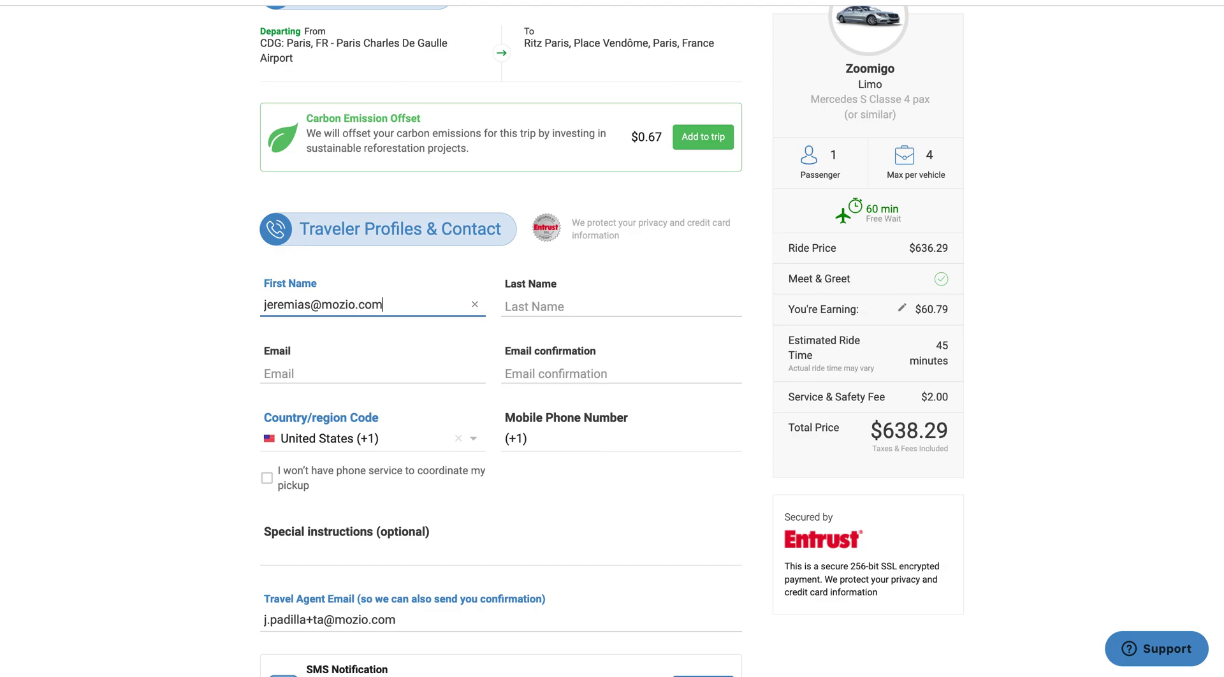
pyautogui.hotkey('ctrl', 'a')
pyautogui.hotkey('ctrl', 'c')
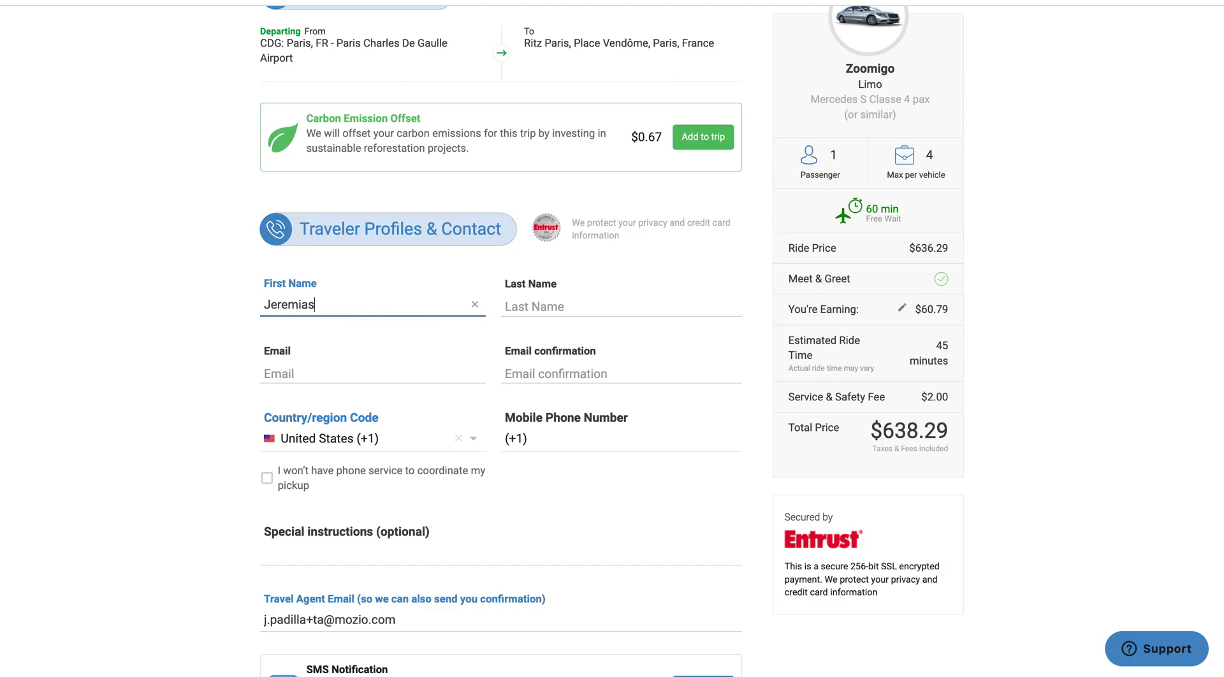
pyautogui.press('Tab')
pyautogui.press('Tab')
pyautogui.hotkey('ctrl', 'v')
pyautogui.press('Tab')
pyautogui.hotkey('ctrl', 'v')
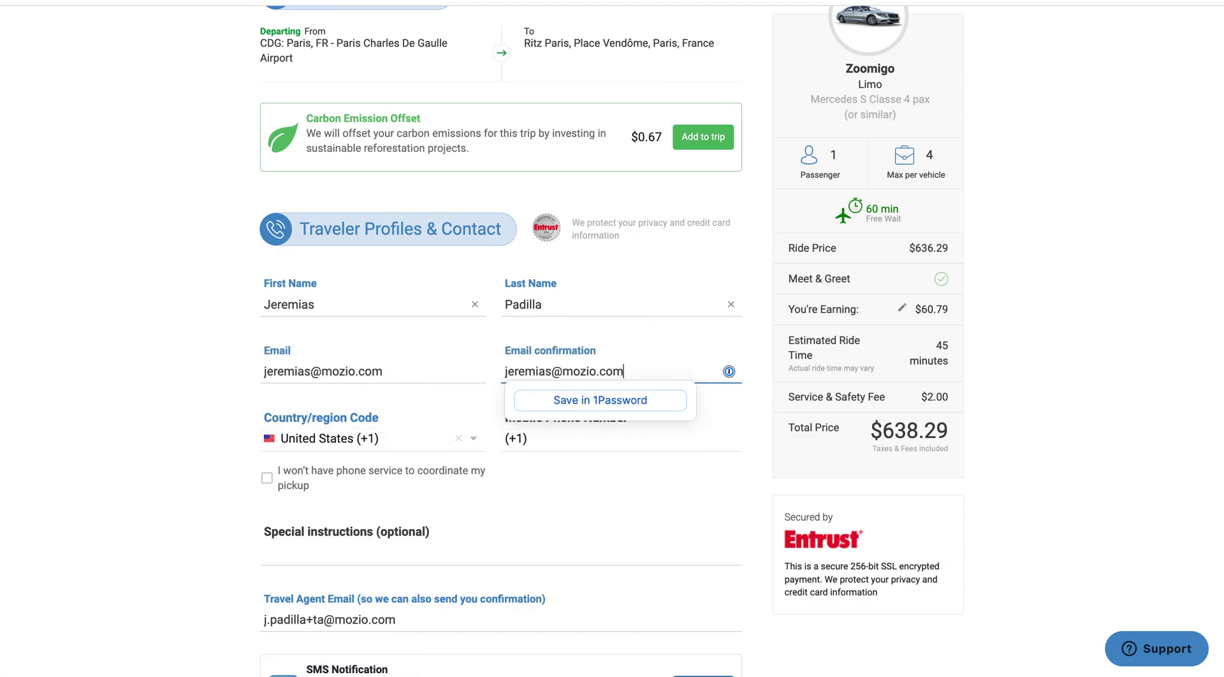
# Set the phone country code to France (+33) and enter the traveler's mobile number
pyautogui.press('Tab')
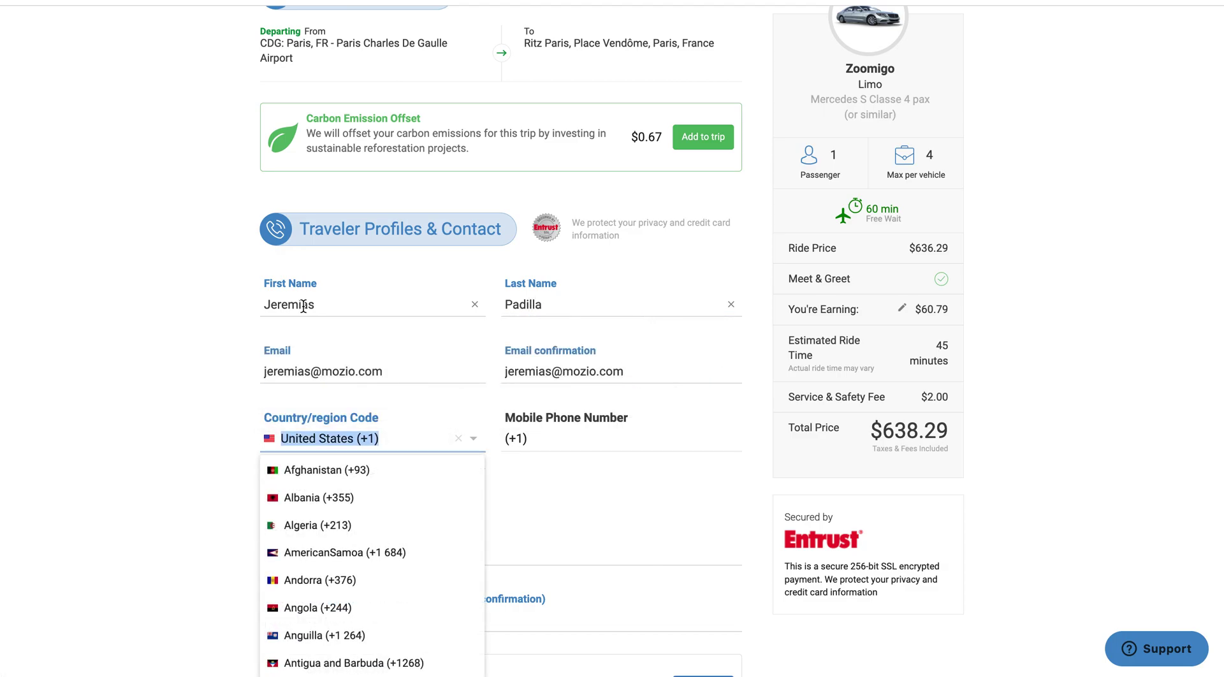
pyautogui.write('fra')
pyautogui.click(327, 480)
pyautogui.click(570, 445)
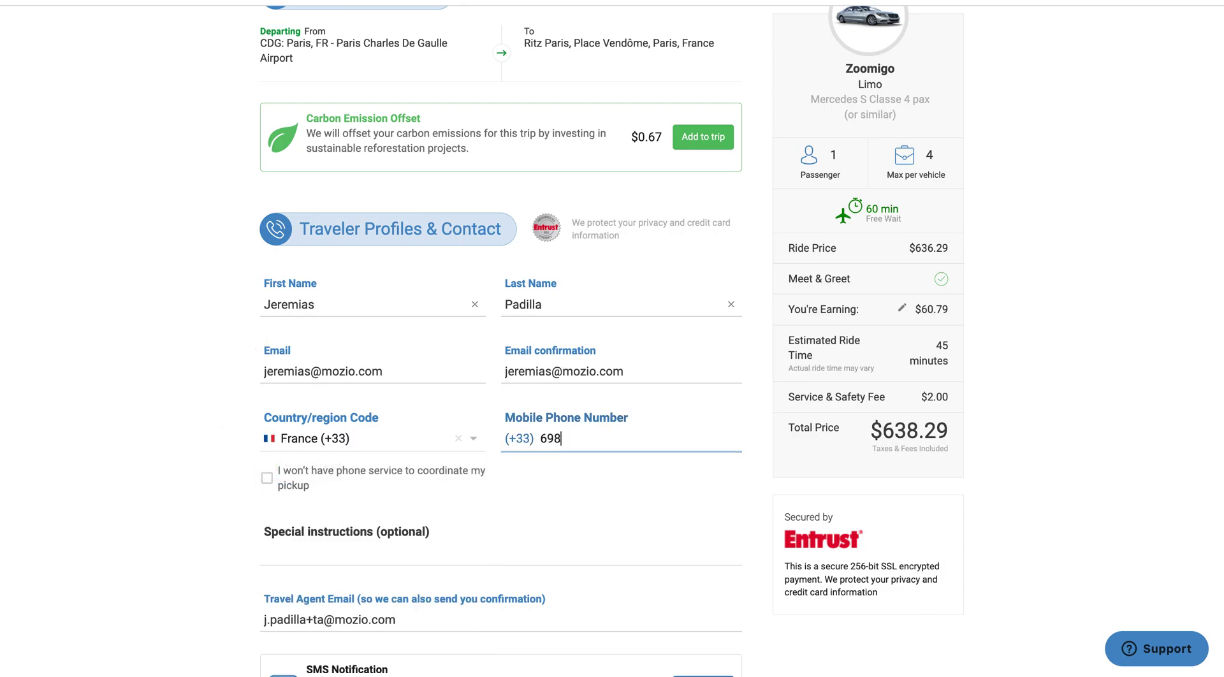
pyautogui.click(508, 547)
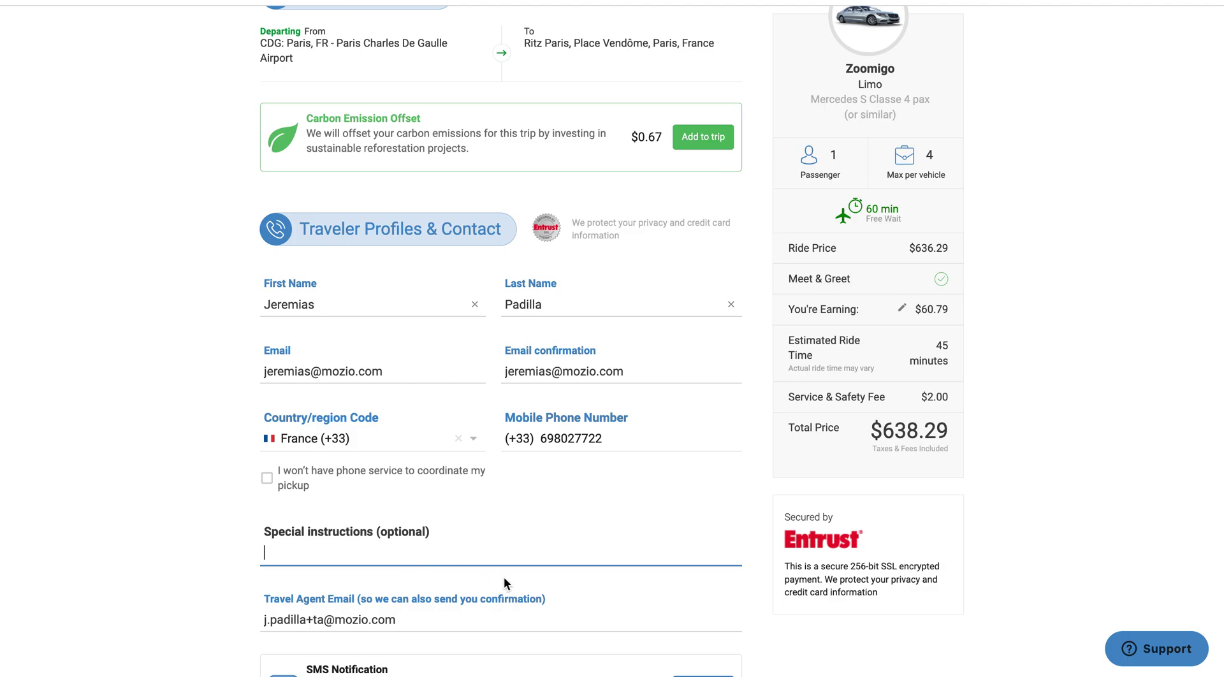
# Search 'AF' and select Air France flight 3634 from JFK as the arrival flight
pyautogui.scroll(-3, 504, 576)
pyautogui.scroll(-3, 504, 578)
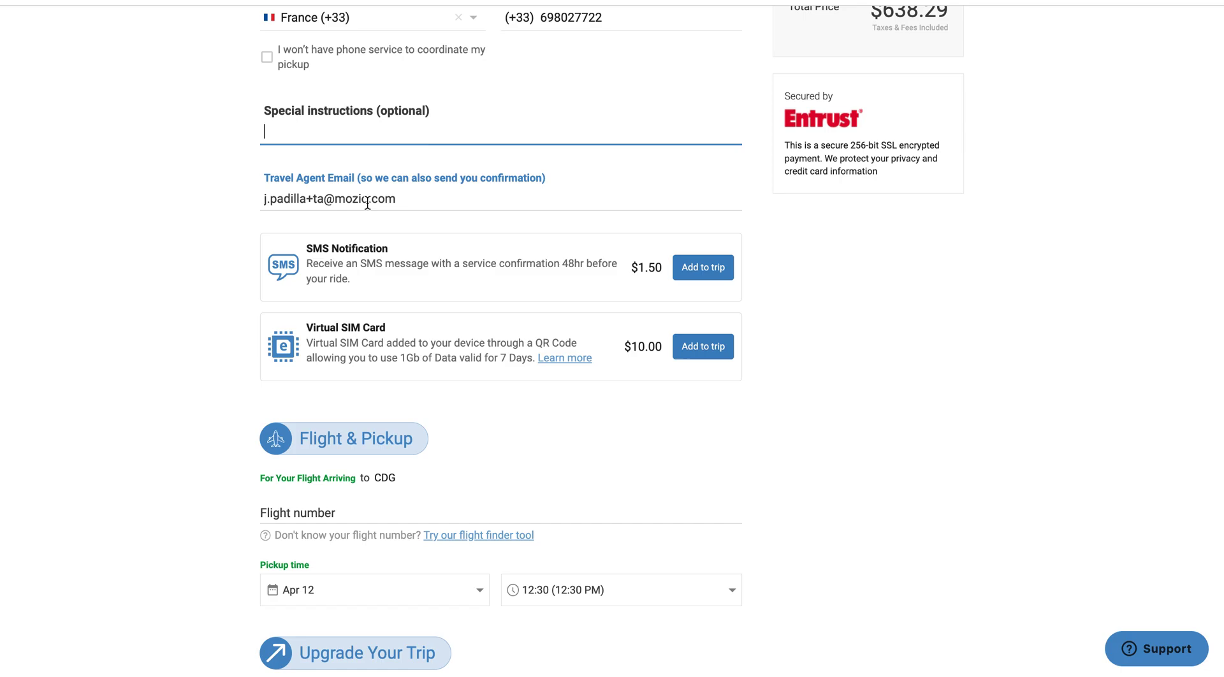
pyautogui.scroll(5, 442, 442)
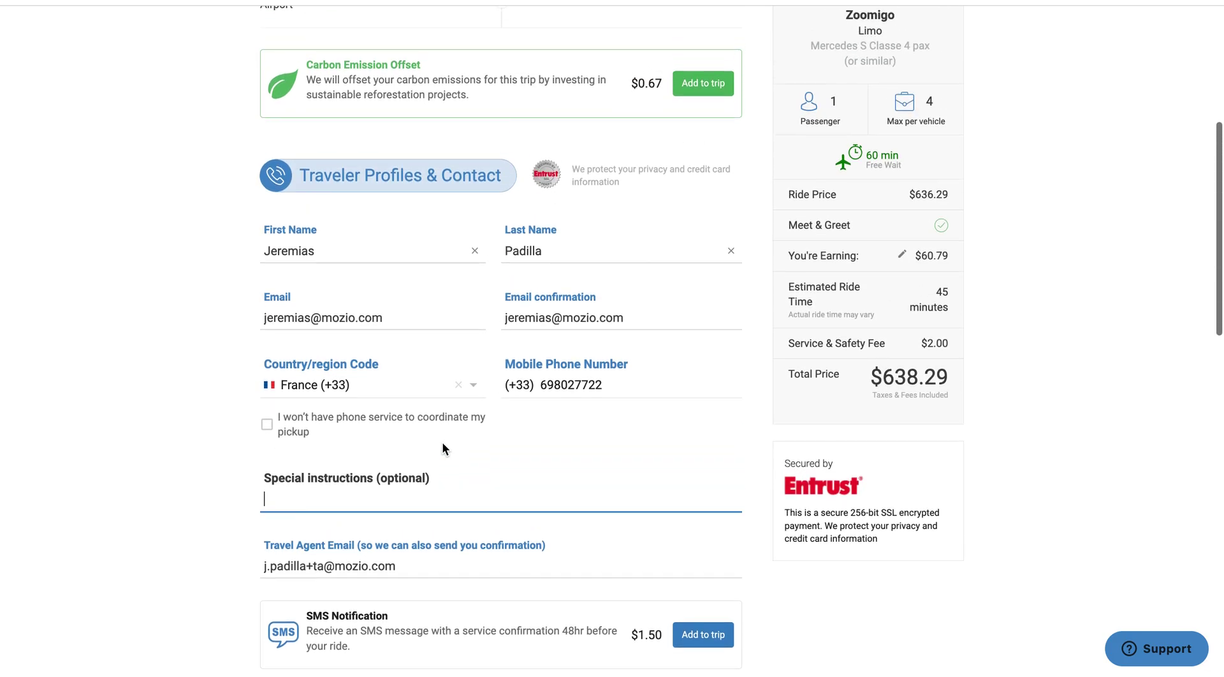
pyautogui.scroll(5, 443, 448)
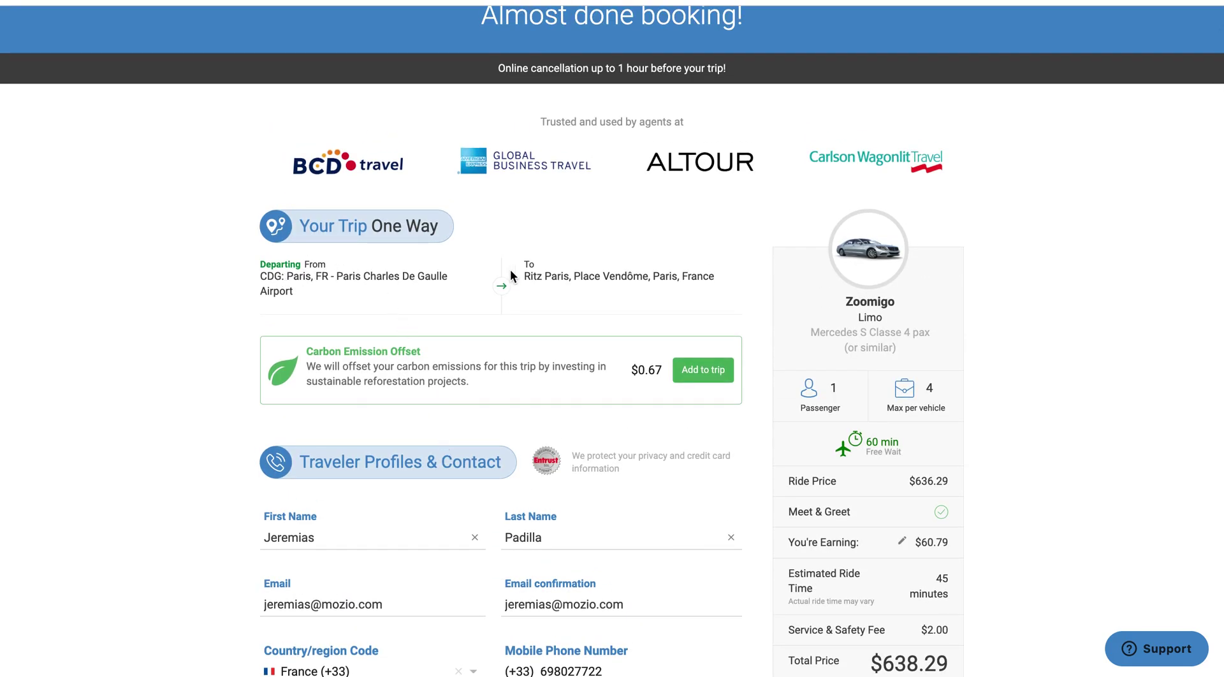
pyautogui.scroll(-1, 541, 279)
pyautogui.scroll(-13, 542, 282)
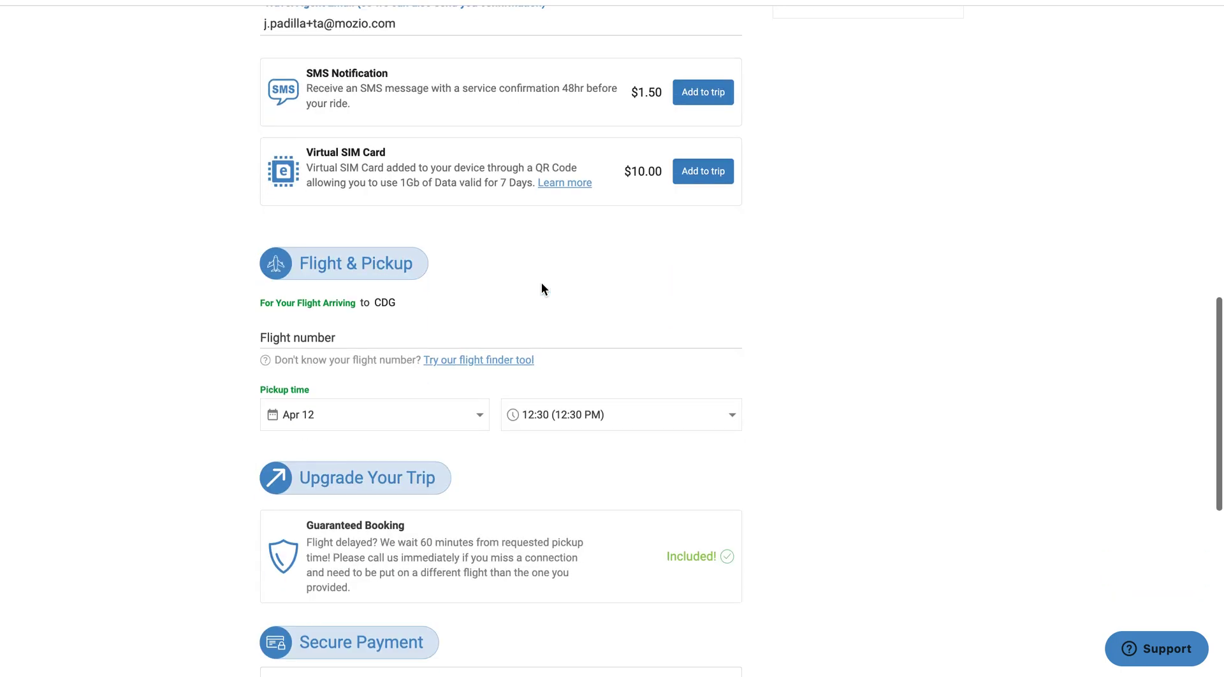
pyautogui.click(318, 306)
pyautogui.write('AF')
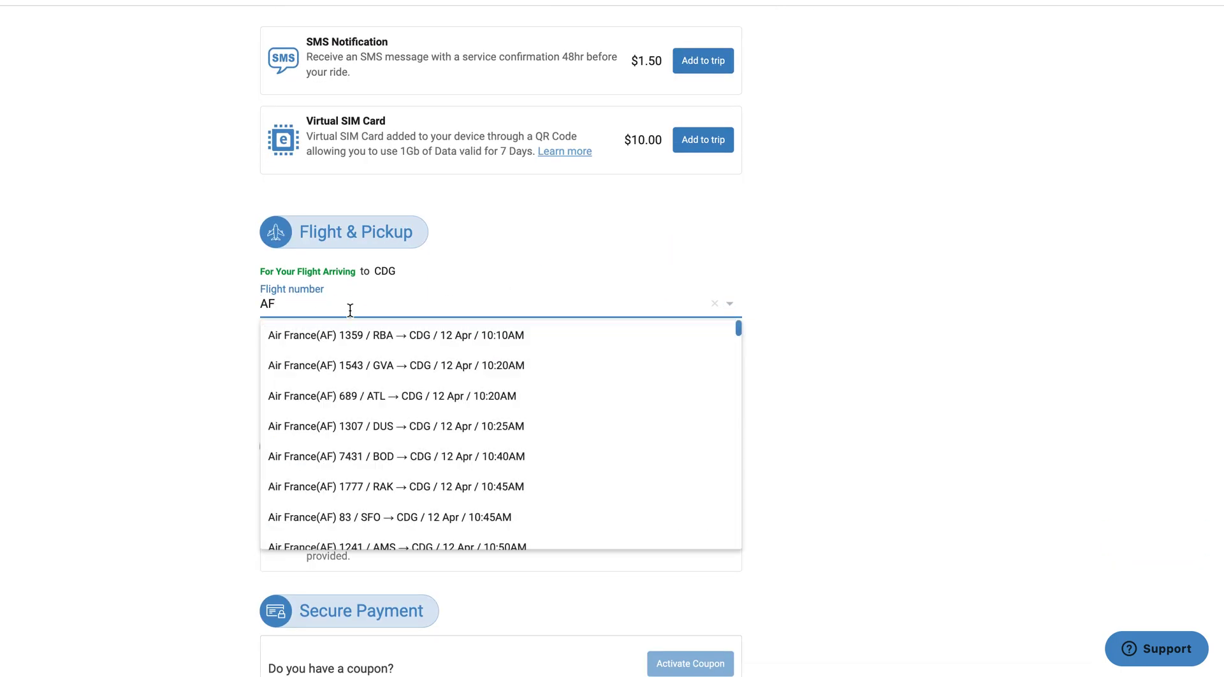
pyautogui.scroll(-3, 561, 435)
pyautogui.scroll(-7, 562, 435)
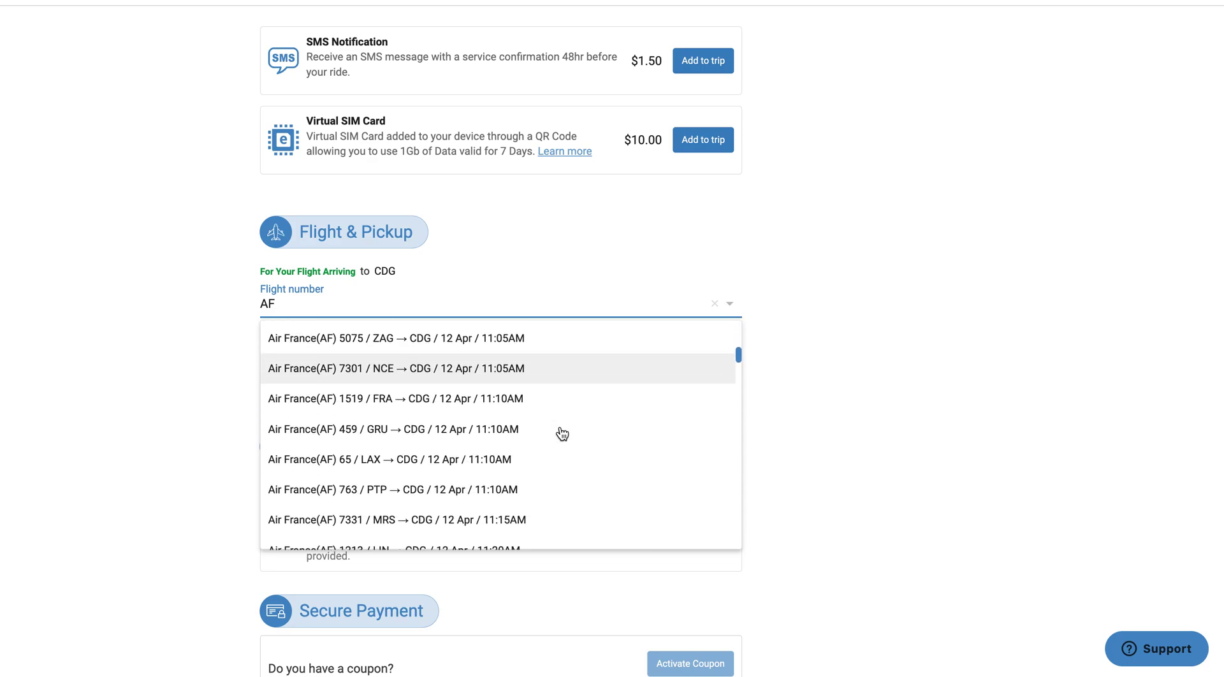
pyautogui.scroll(-6, 562, 435)
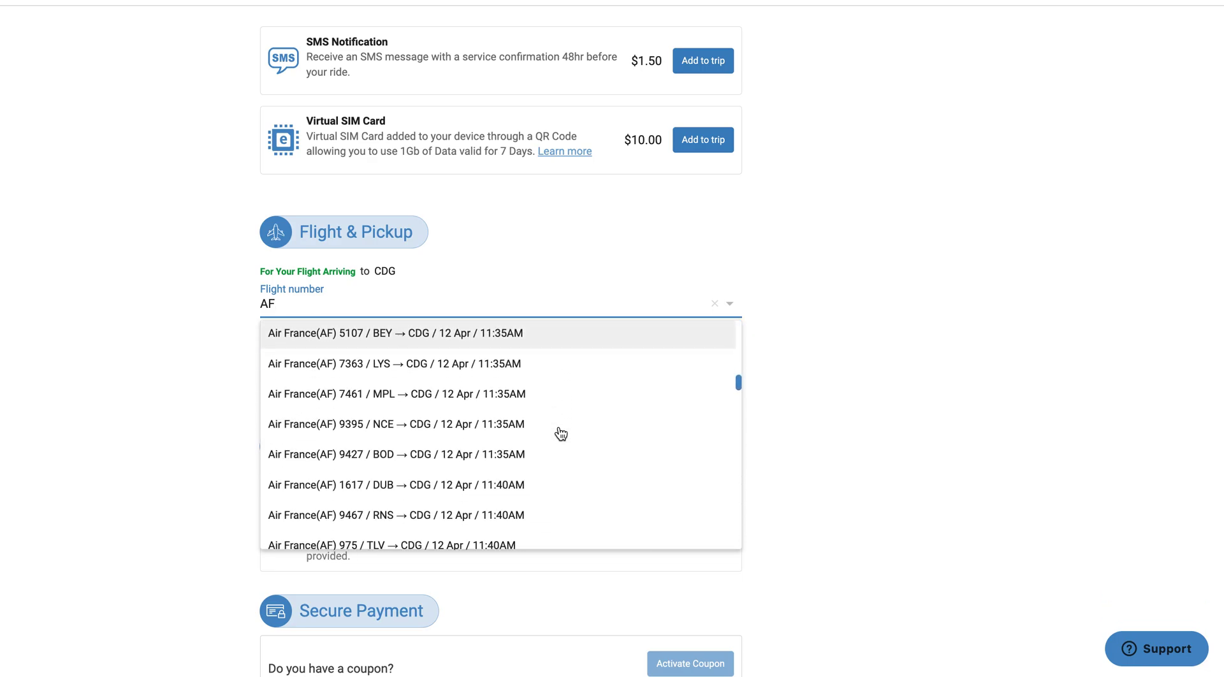
pyautogui.scroll(-6, 558, 435)
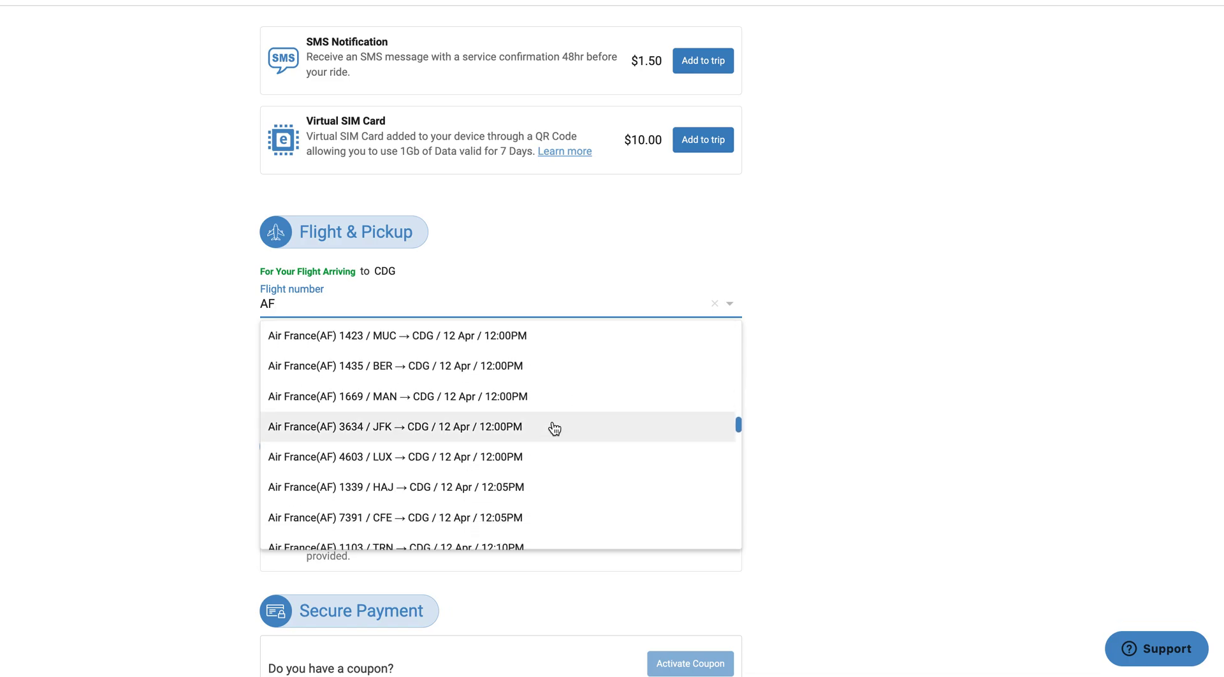
pyautogui.click(554, 429)
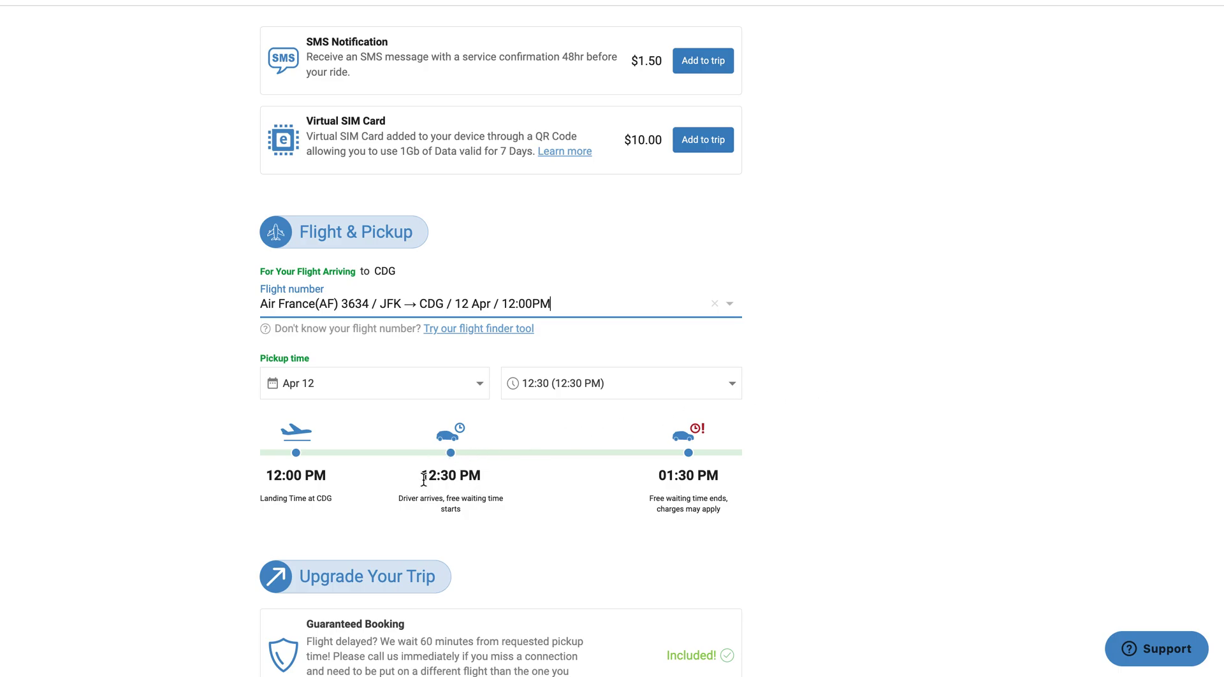
# Check the 12:30 PM driver pickup time for the 12:00 PM CDG landing
pyautogui.moveTo(423, 477); pyautogui.dragTo(491, 471)
pyautogui.click(500, 473)
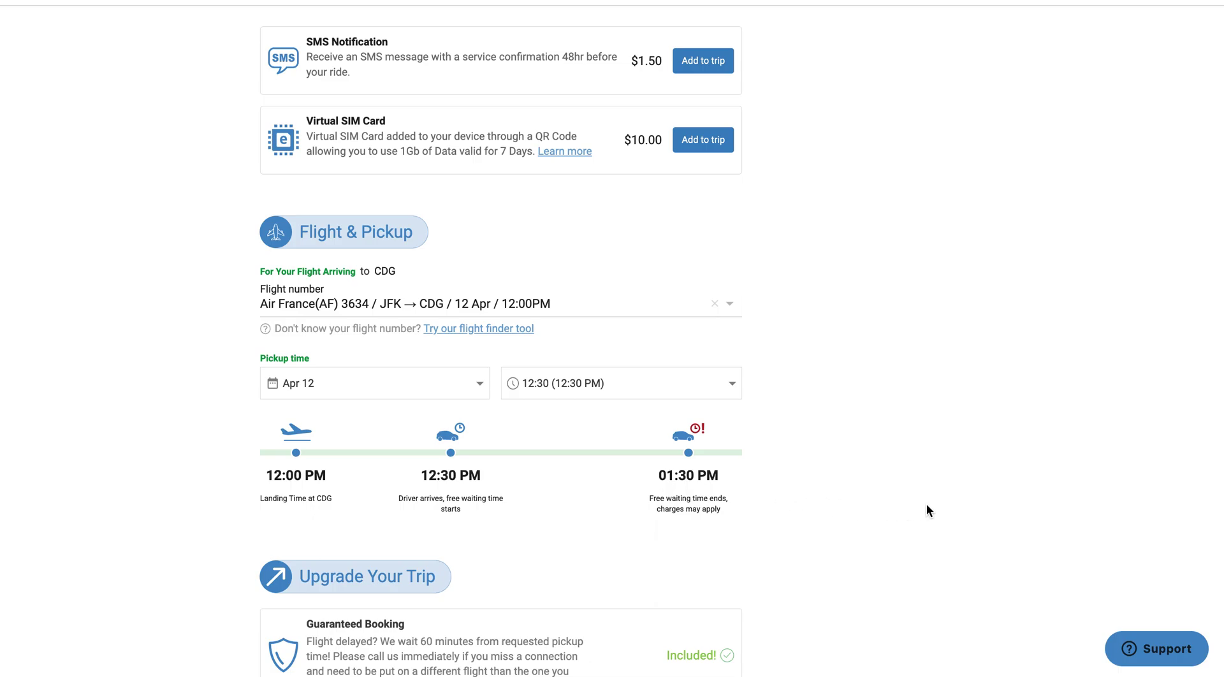
pyautogui.scroll(8, 926, 505)
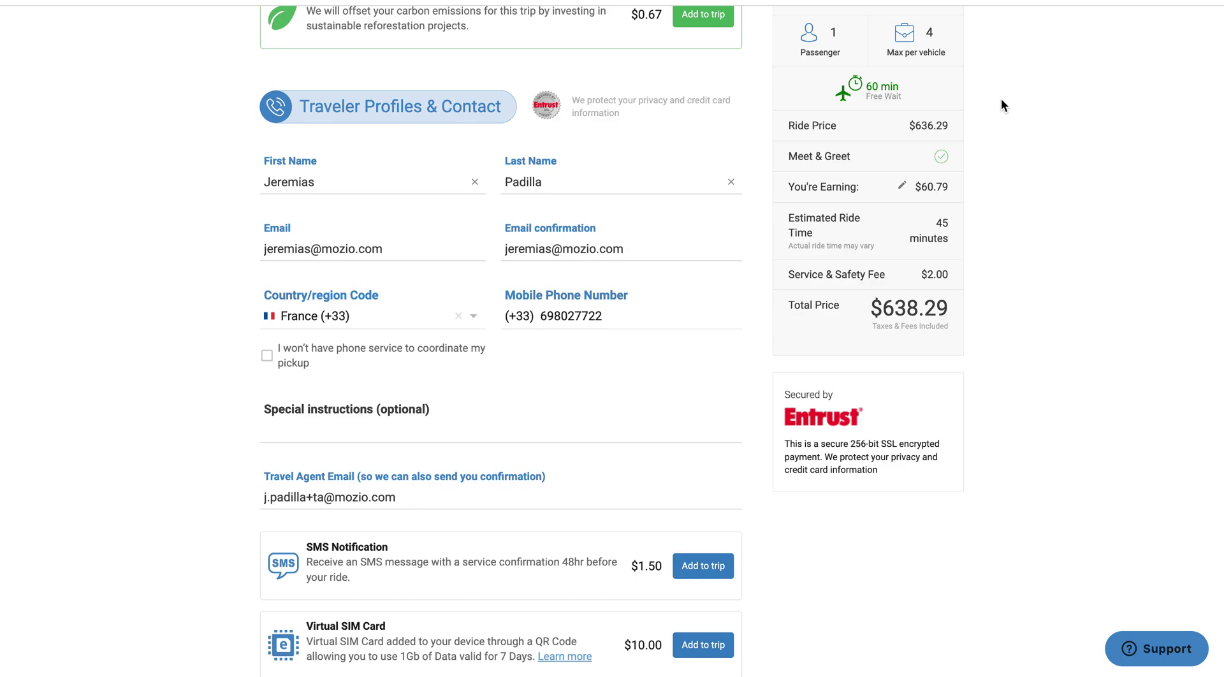
pyautogui.scroll(-9, 1020, 115)
pyautogui.scroll(-8, 1035, 171)
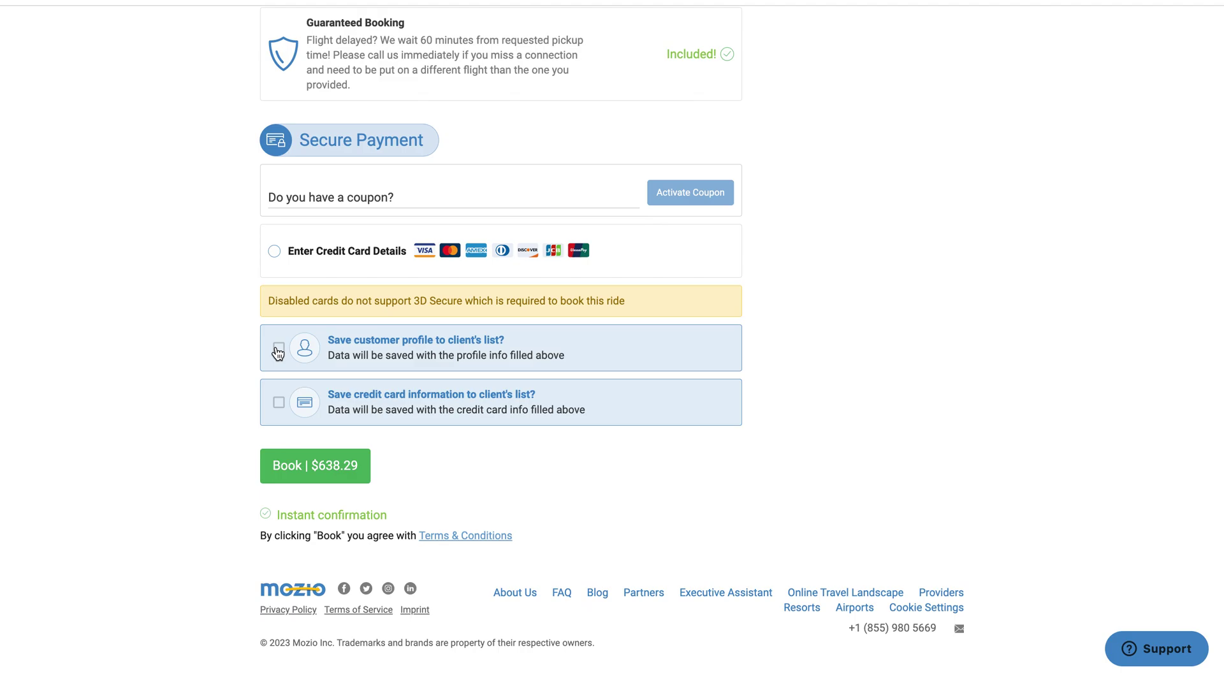
pyautogui.scroll(15, 278, 351)
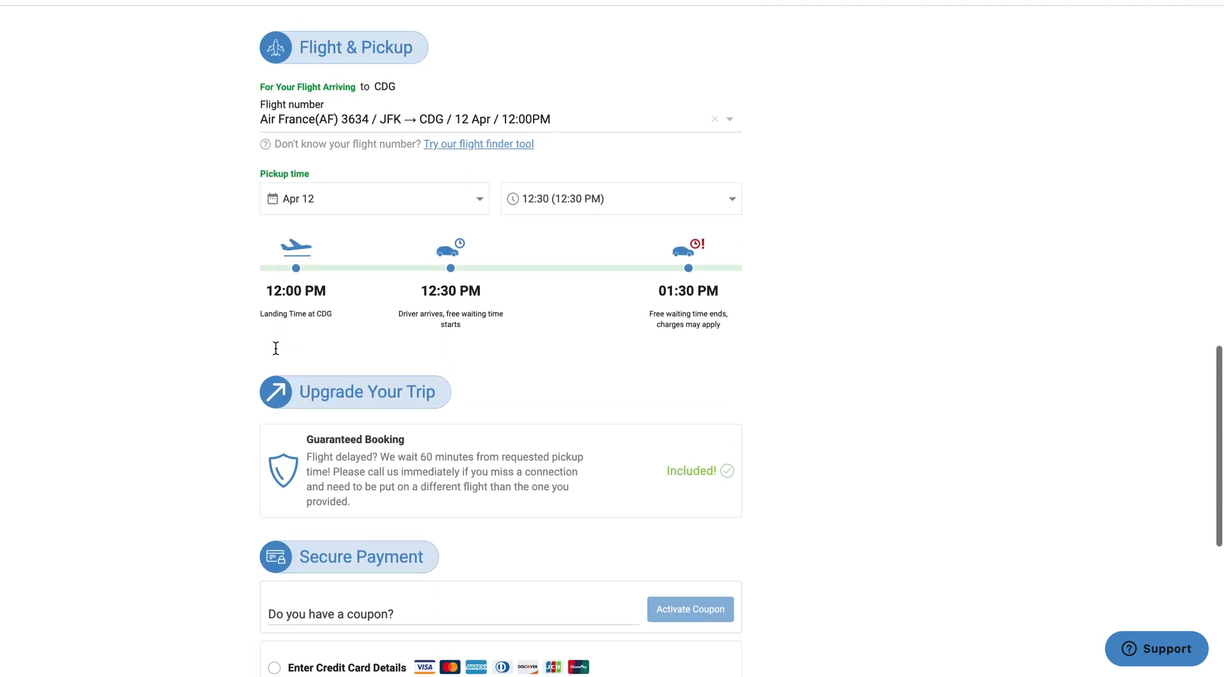
pyautogui.scroll(1, 275, 347)
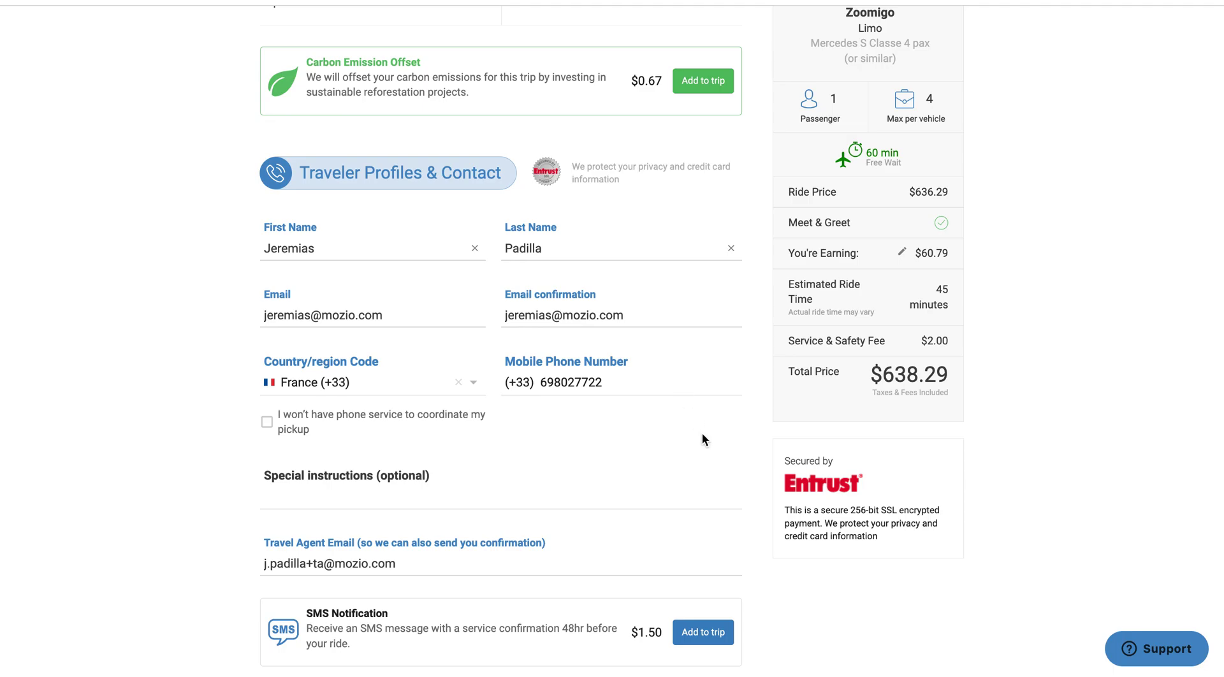
pyautogui.scroll(-15, 702, 433)
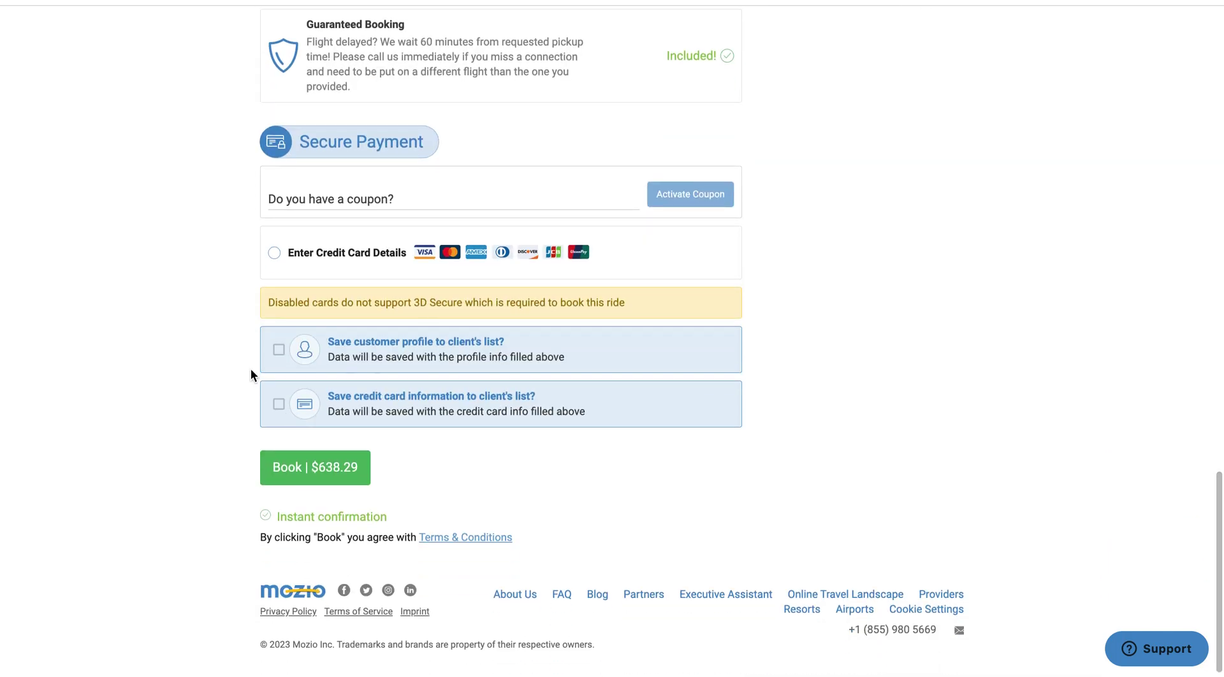
# Tick both 'Save customer profile' and 'Save credit card information' to client's list checkboxes
pyautogui.click(279, 352)
pyautogui.click(279, 404)
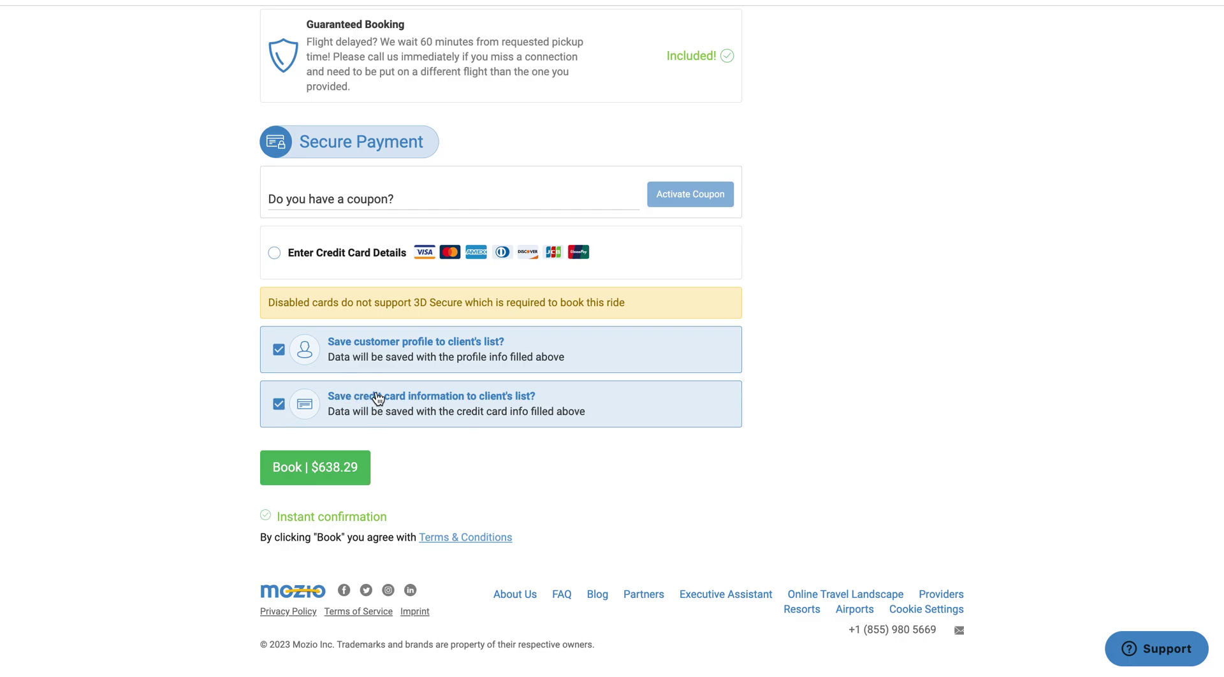
pyautogui.scroll(15, 998, 376)
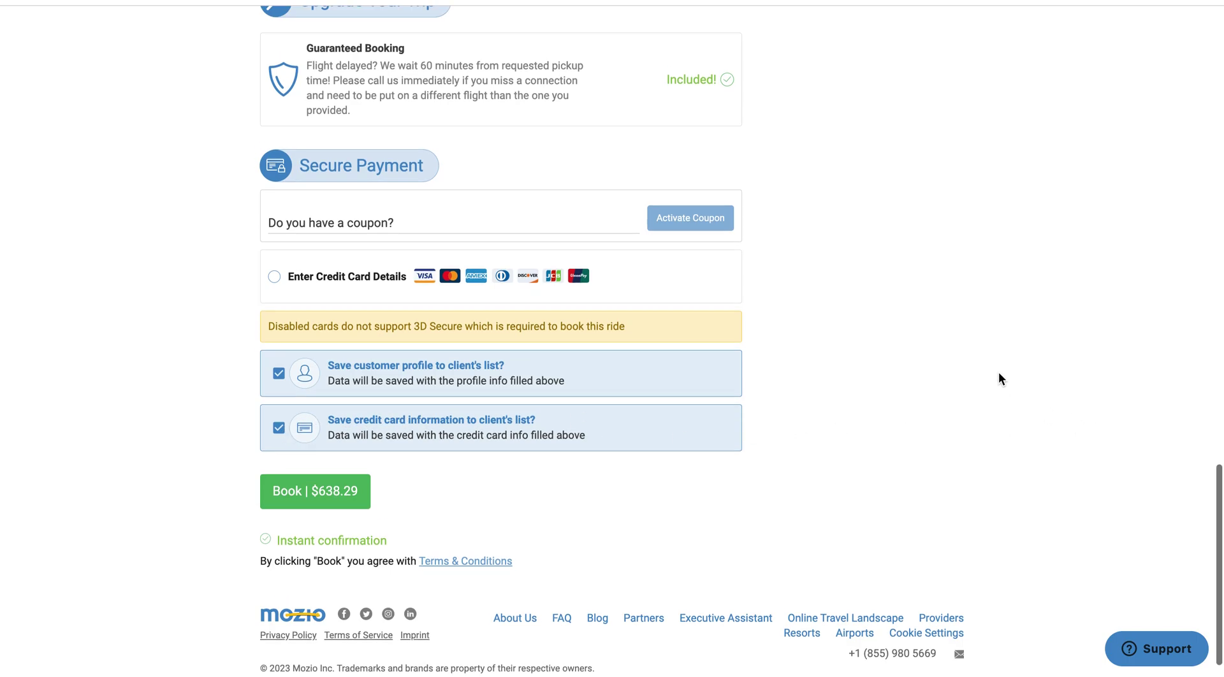
# Edit You're Earning to 10 USD and save, making the total $587.50
pyautogui.scroll(5, 995, 375)
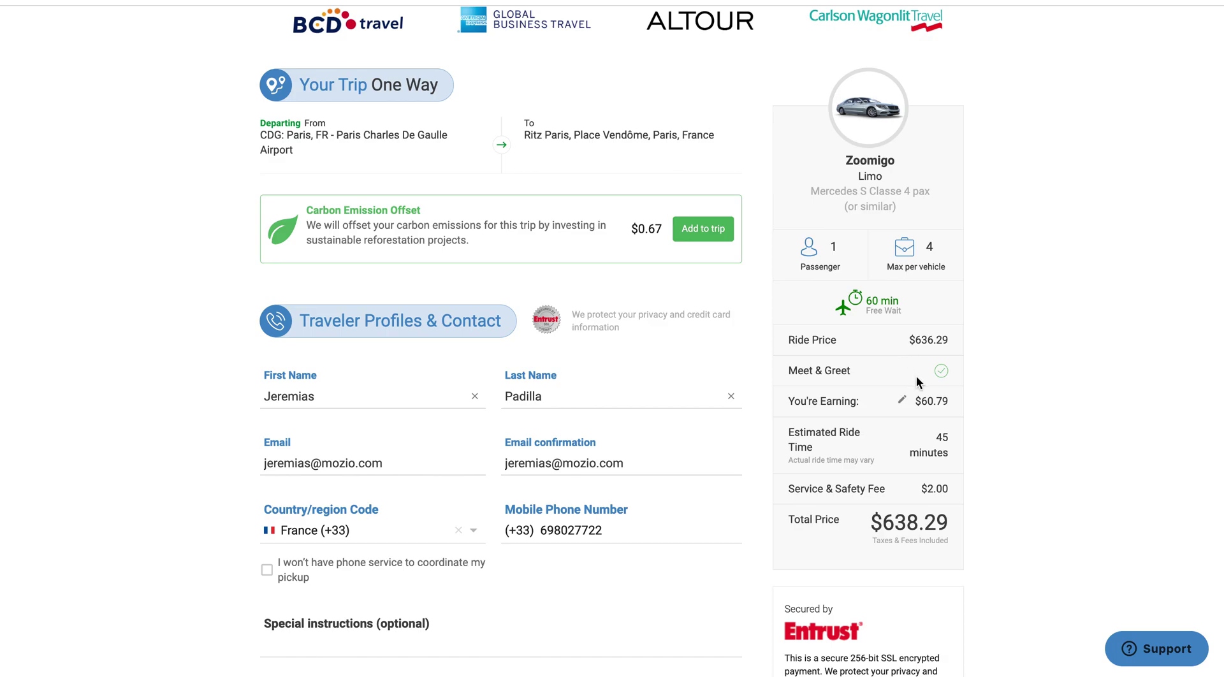
pyautogui.moveTo(922, 401); pyautogui.dragTo(940, 401)
pyautogui.click(940, 401)
pyautogui.click(902, 400)
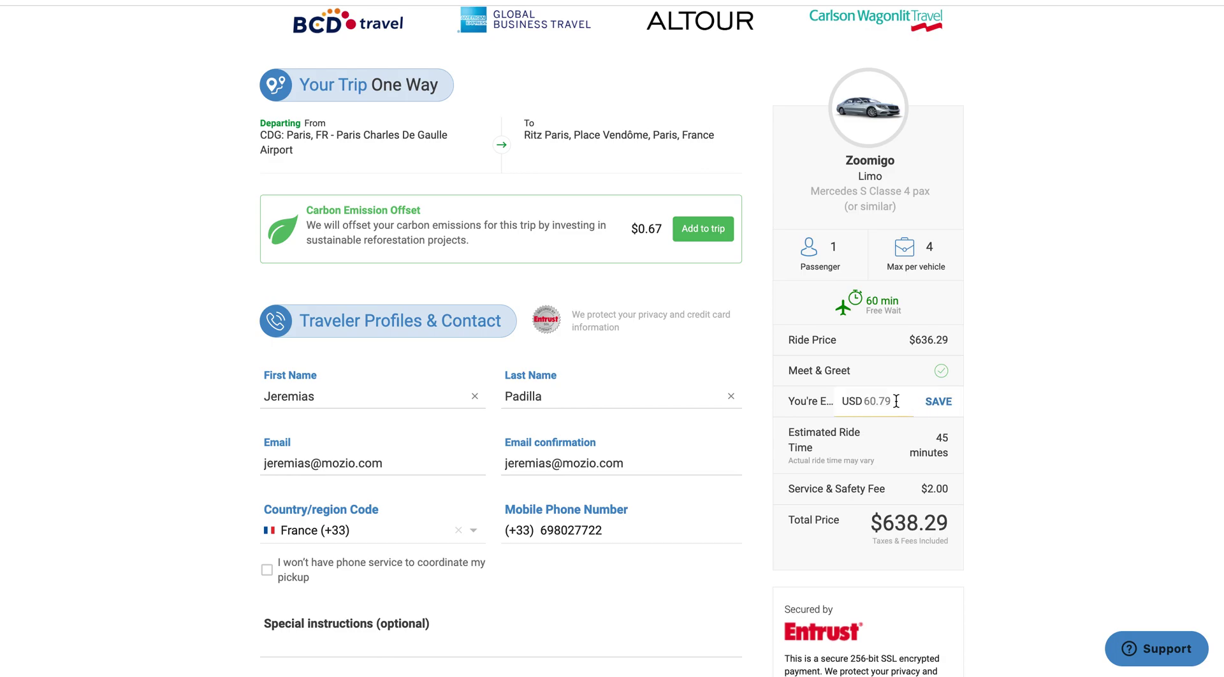
pyautogui.write('10')
pyautogui.click(931, 400)
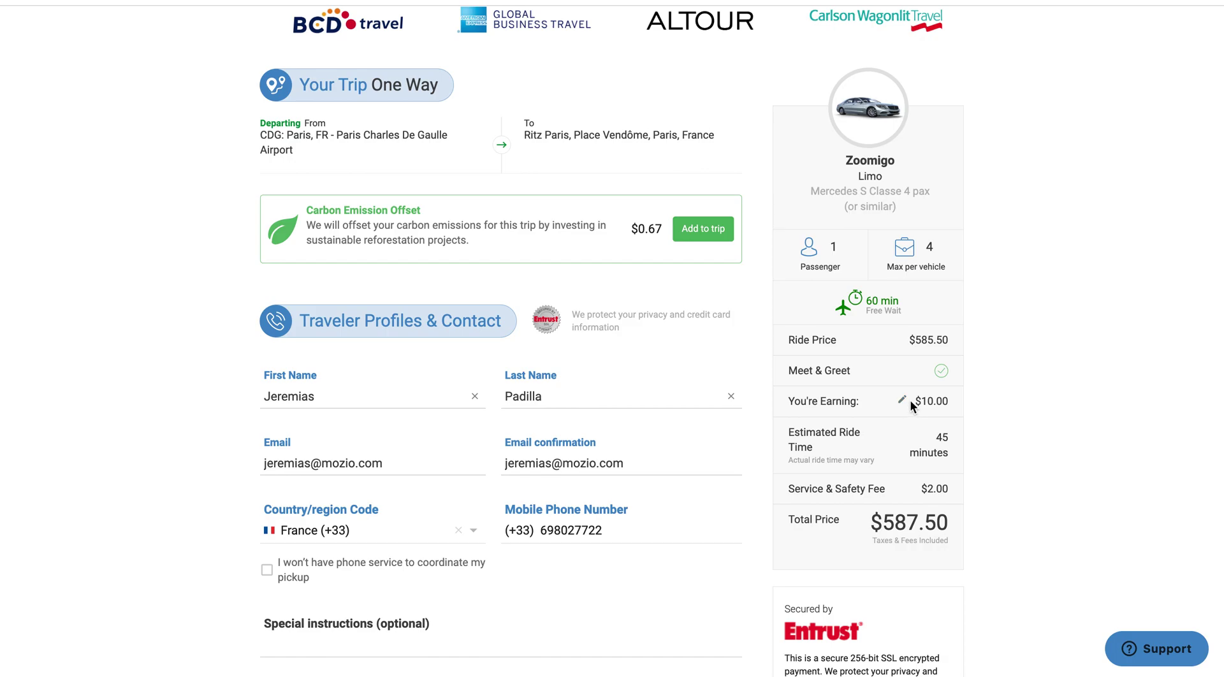
# Choose credit card payment and autofill the saved TA Tutorial card from 1Password
pyautogui.scroll(-1, 1009, 421)
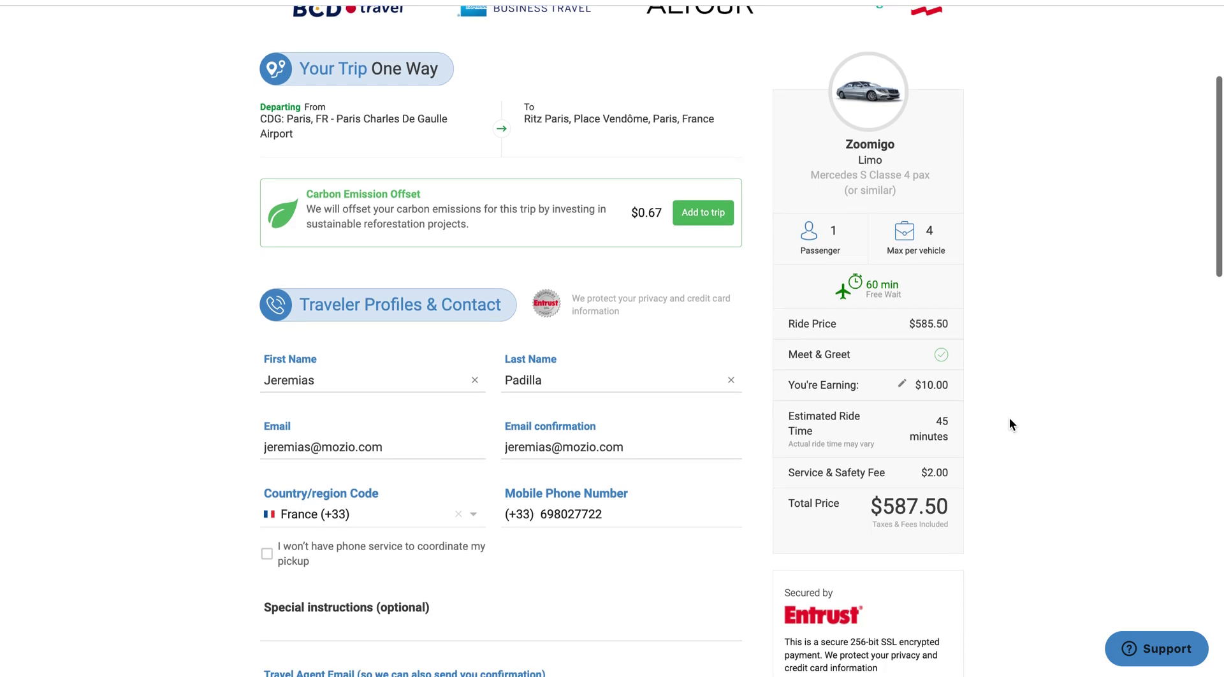
pyautogui.scroll(-20, 1009, 424)
pyautogui.scroll(-1, 1009, 424)
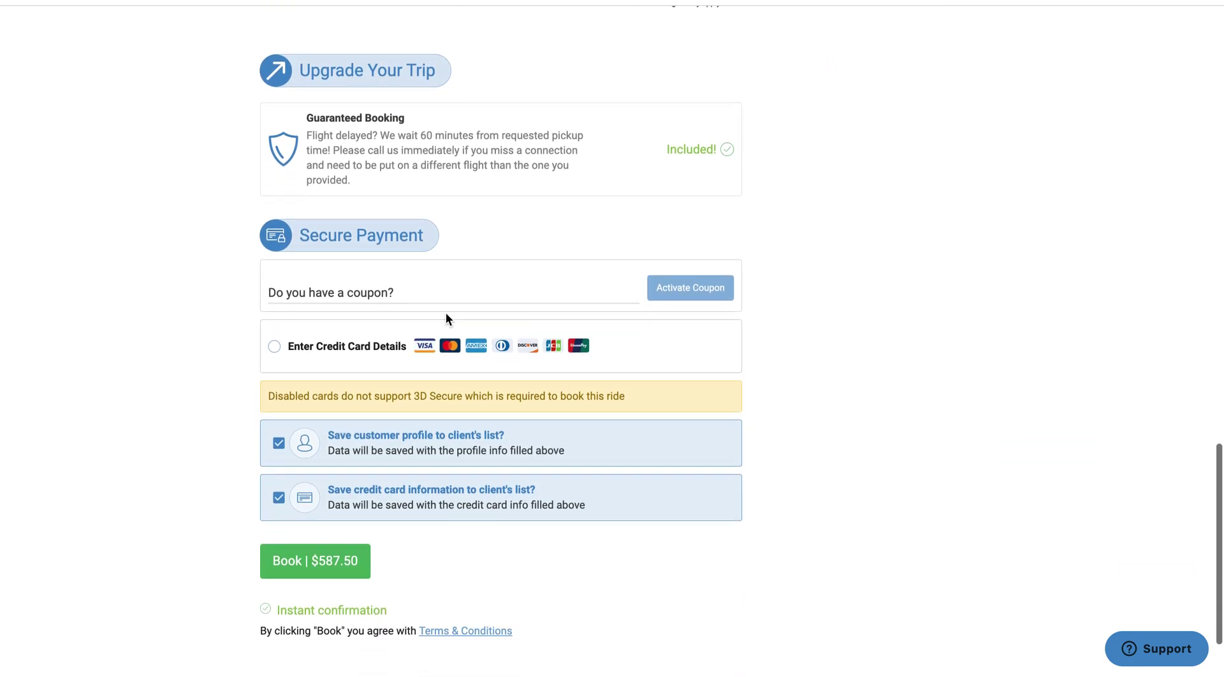
pyautogui.click(275, 348)
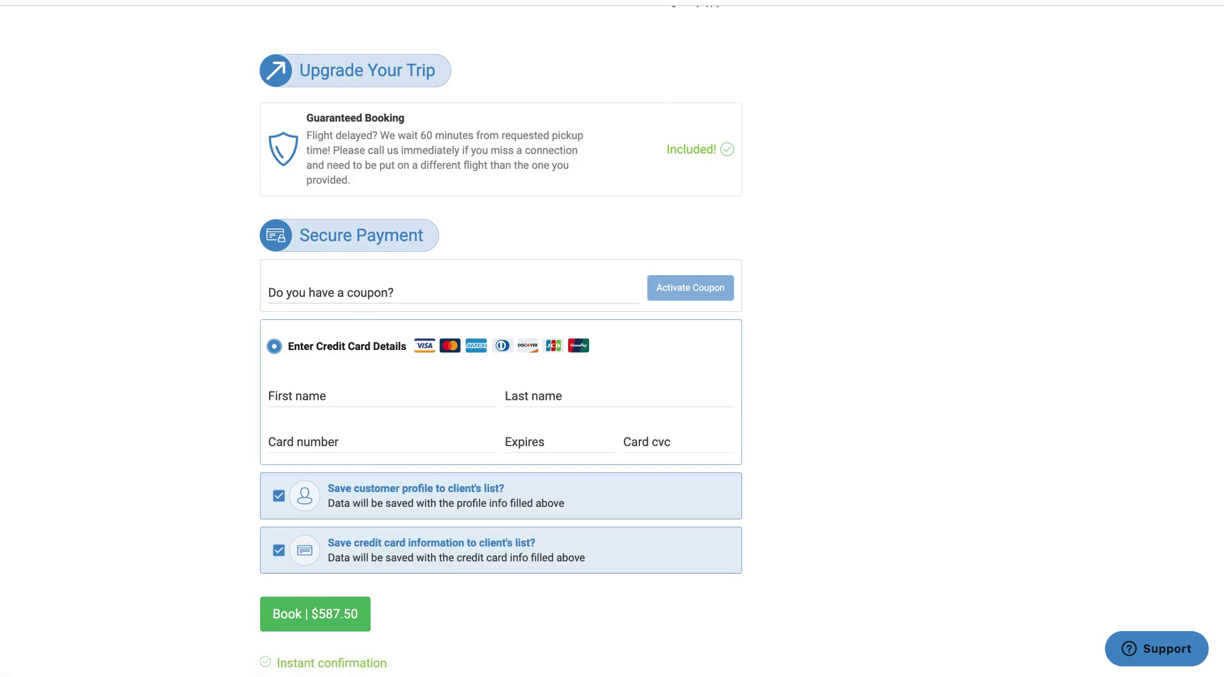
pyautogui.hotkey('ctrl', 'shift', 'x')
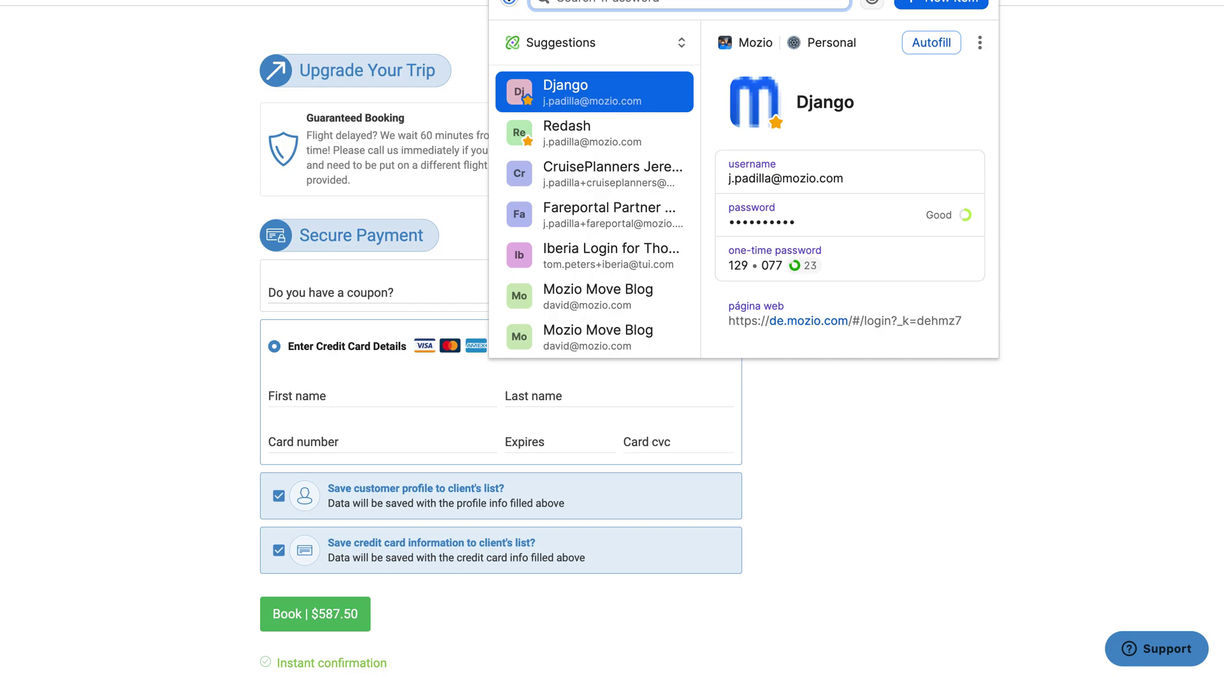
pyautogui.write('tu')
pyautogui.write('t')
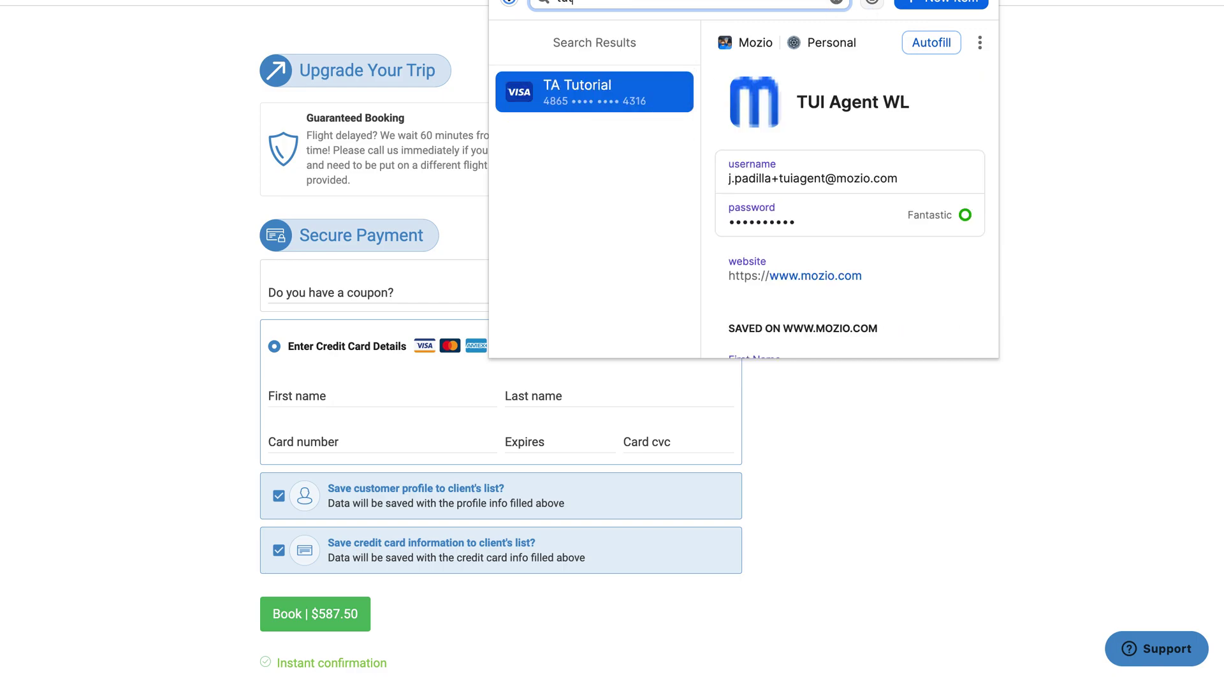
pyautogui.click(657, 95)
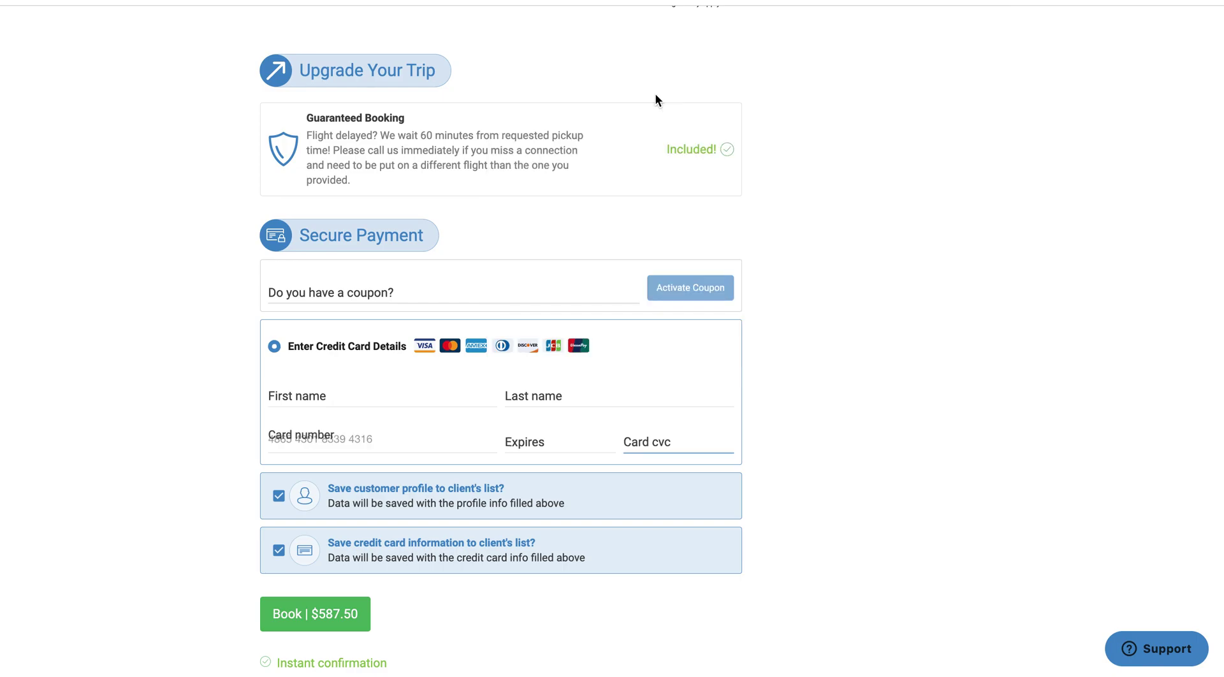
# Enter the cardholder's first and last name and decline saving the card
pyautogui.click(431, 399)
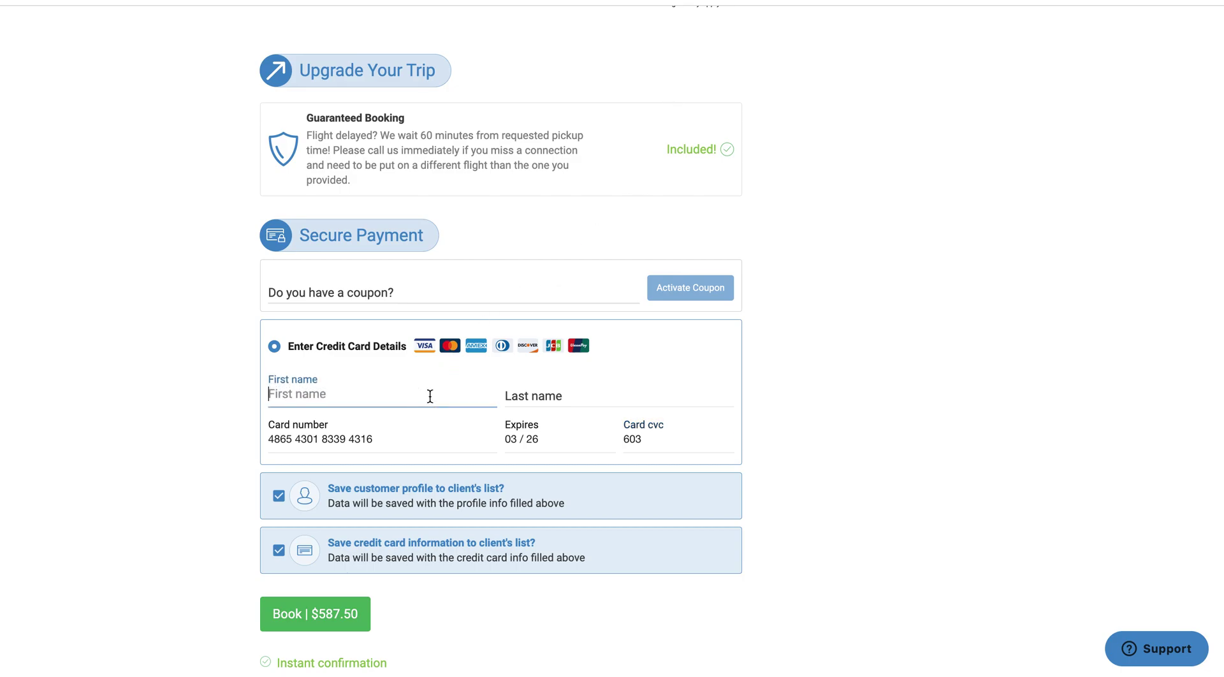
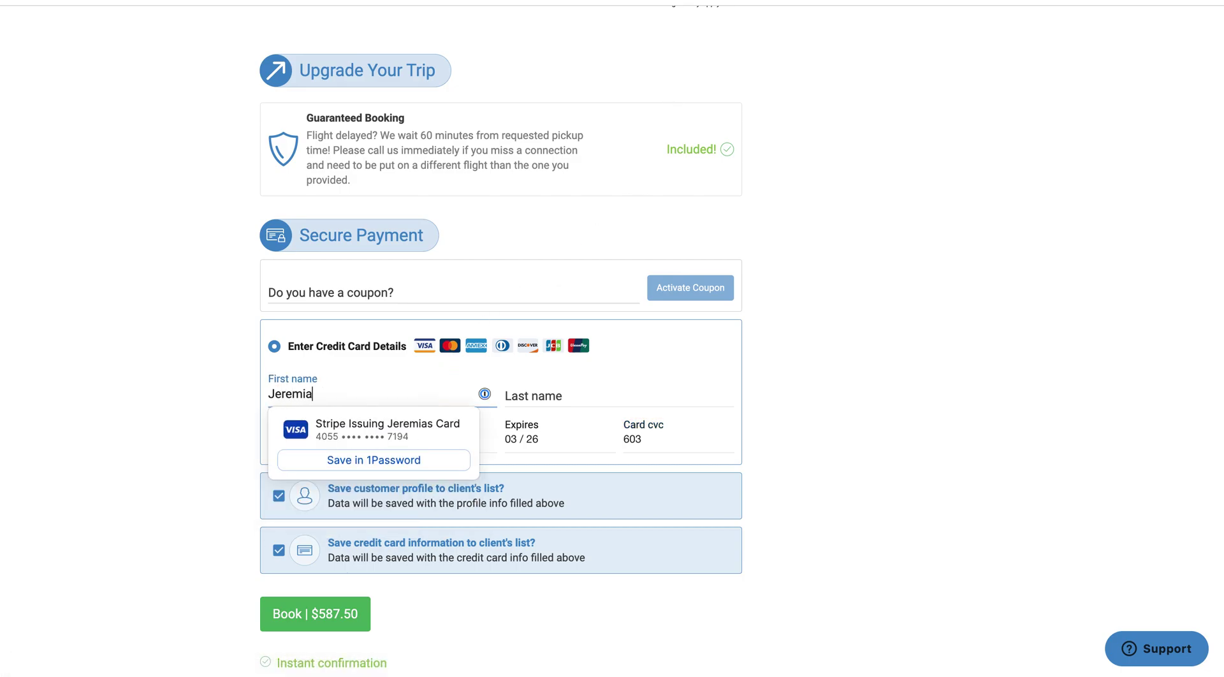
pyautogui.press('Tab')
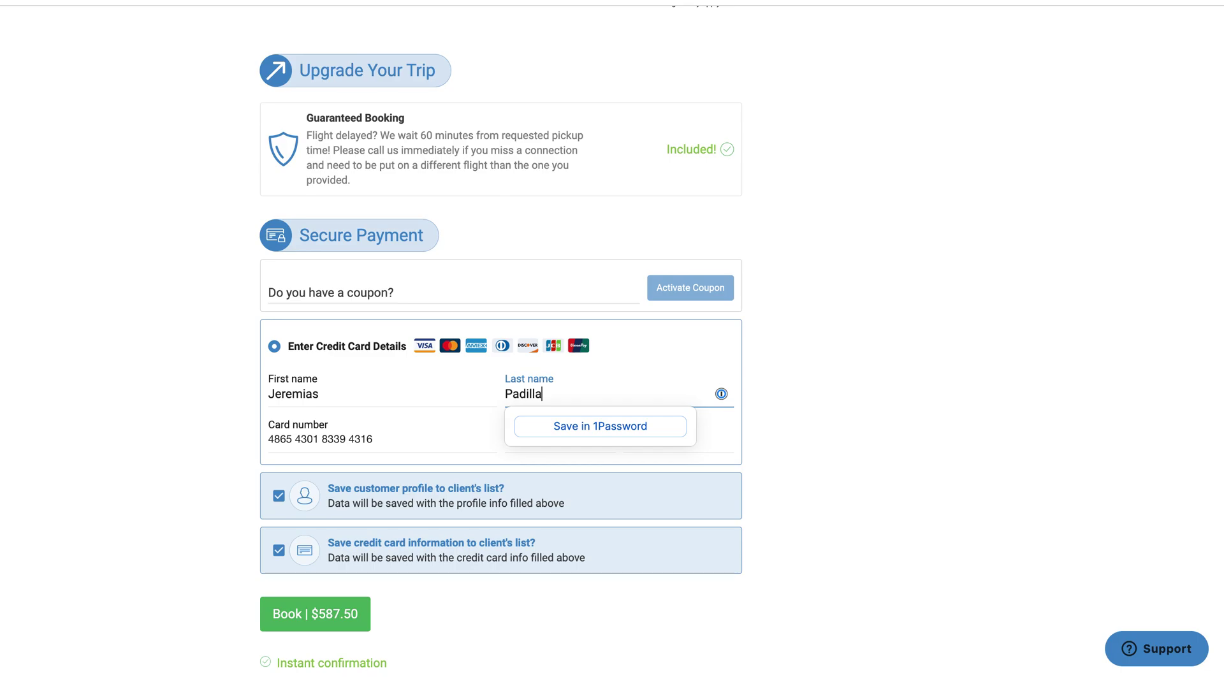
pyautogui.click(898, 428)
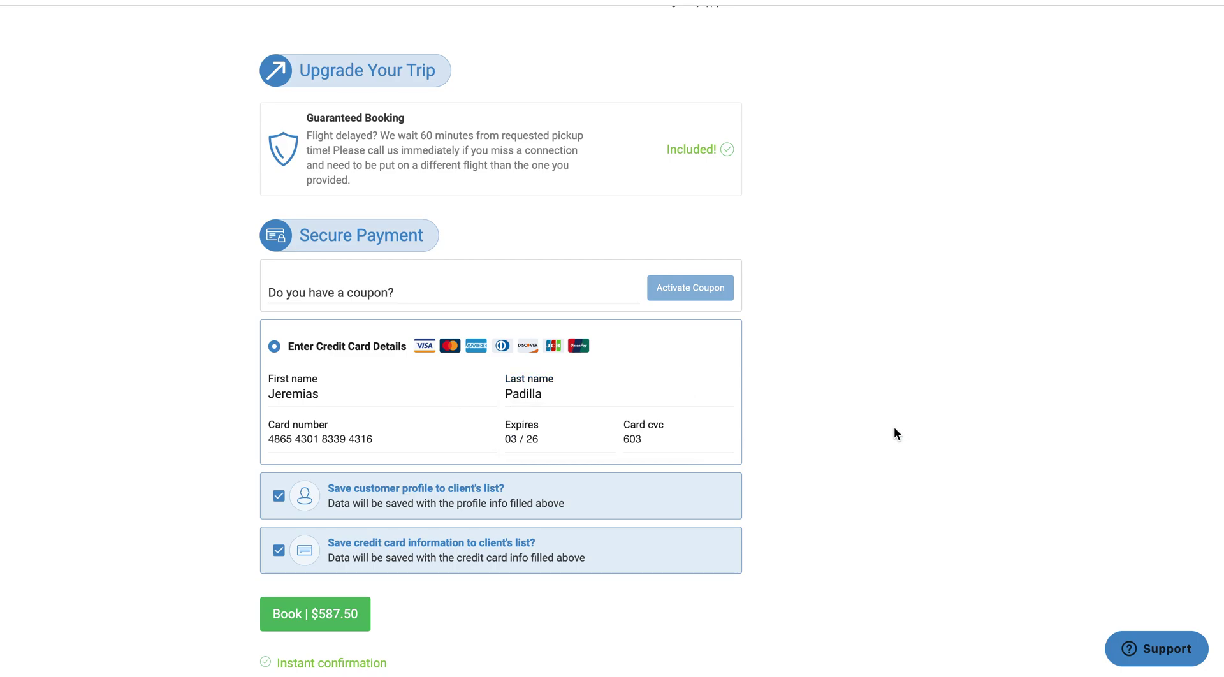
pyautogui.scroll(-3, 895, 447)
# Submit the booking with the Book | $587.50 button
pyautogui.click(311, 504)
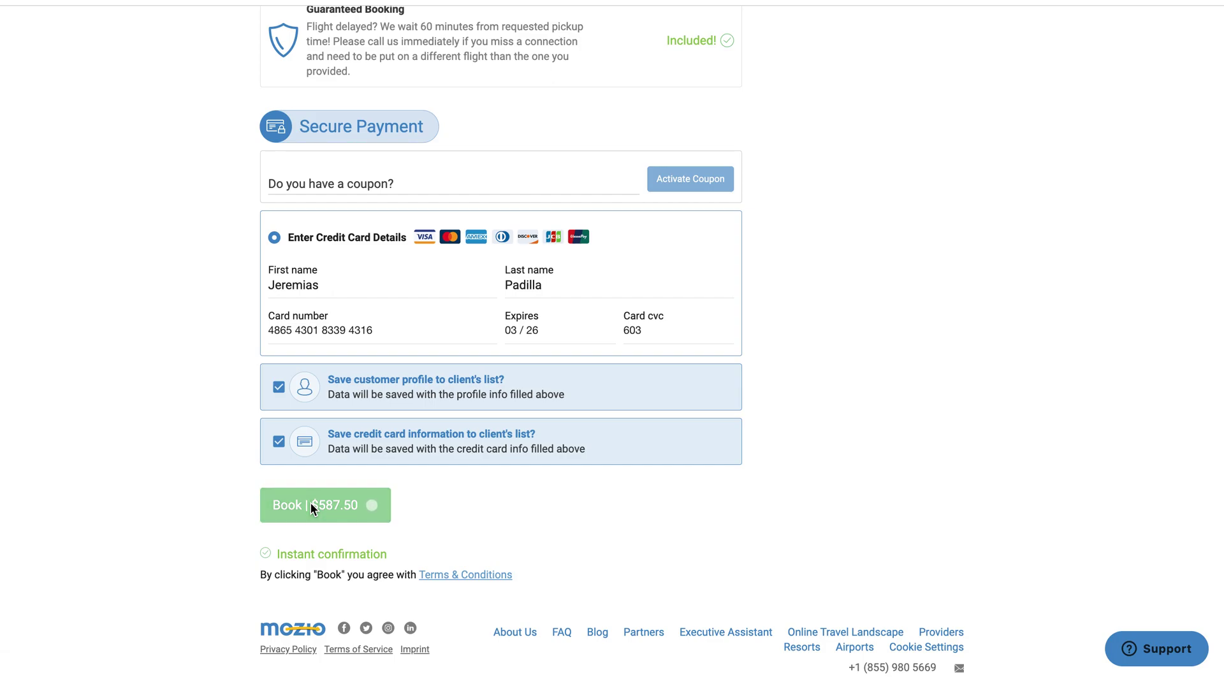